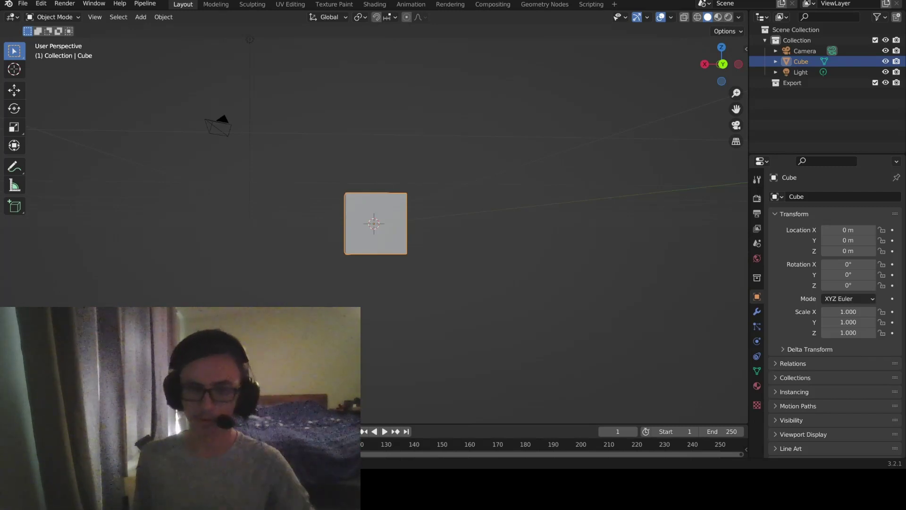
# Open the rigged animal-eared character's file and allow its Python scripts to run.
pyautogui.click(24, 4)
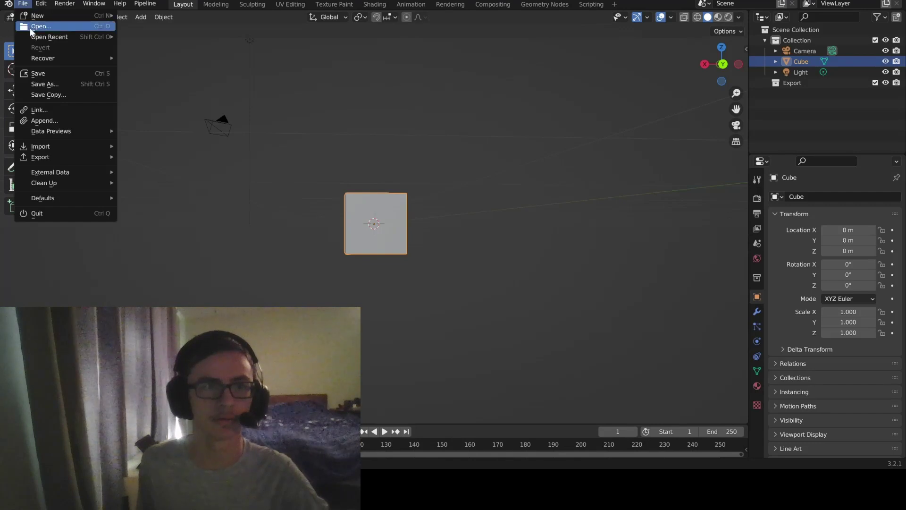
pyautogui.press('Escape')
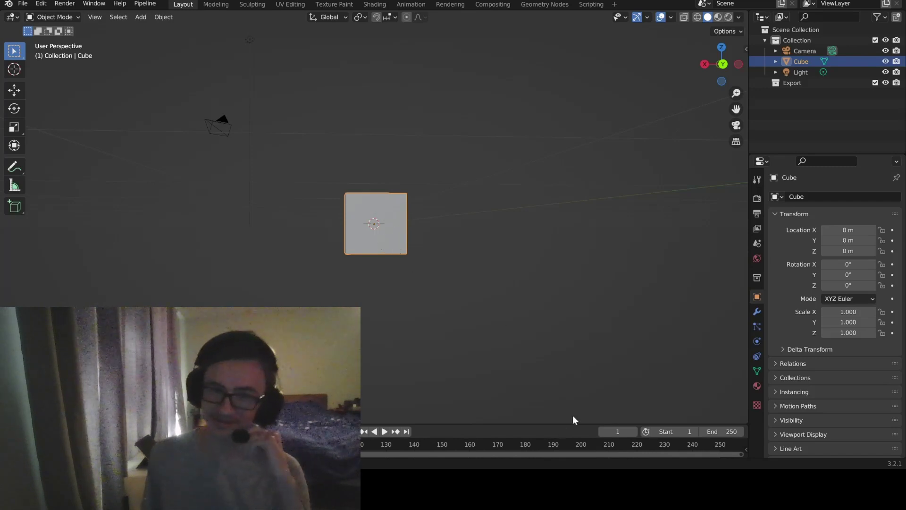
pyautogui.click(606, 377)
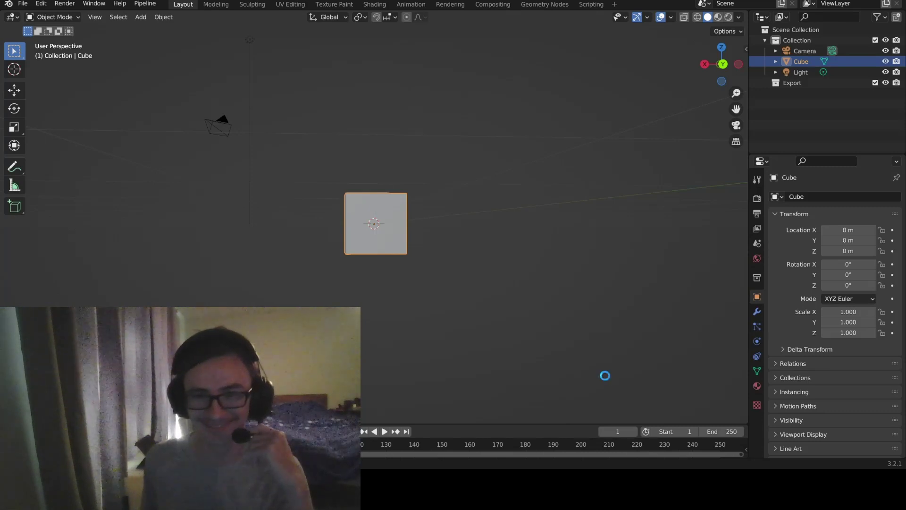
pyautogui.click(474, 260)
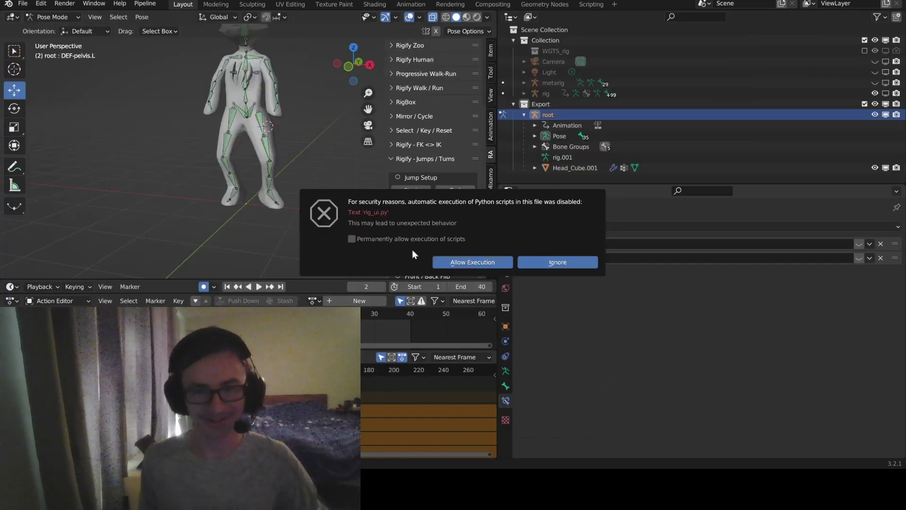
# Examine the animal-eared character's head up close, including its profile from the right side.
pyautogui.scroll(5, 273, 191)
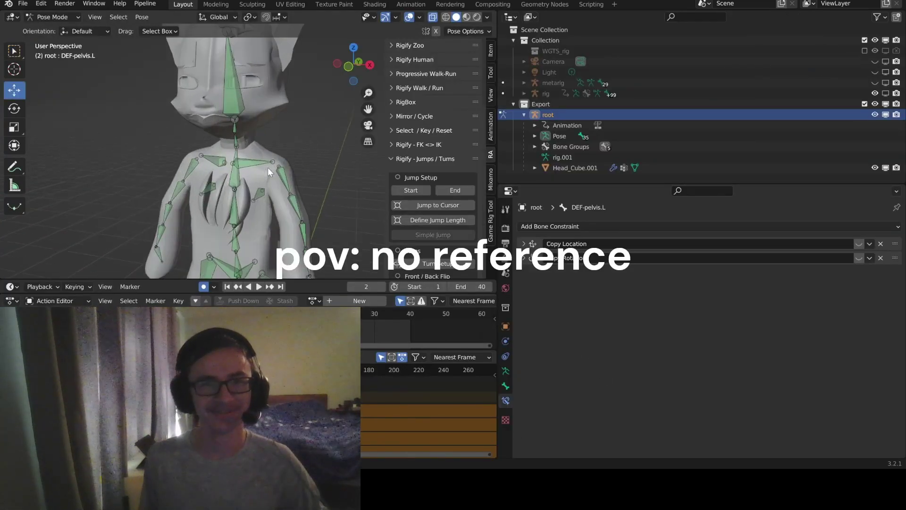
pyautogui.moveTo(266, 109); pyautogui.dragTo(324, 135, button='middle')
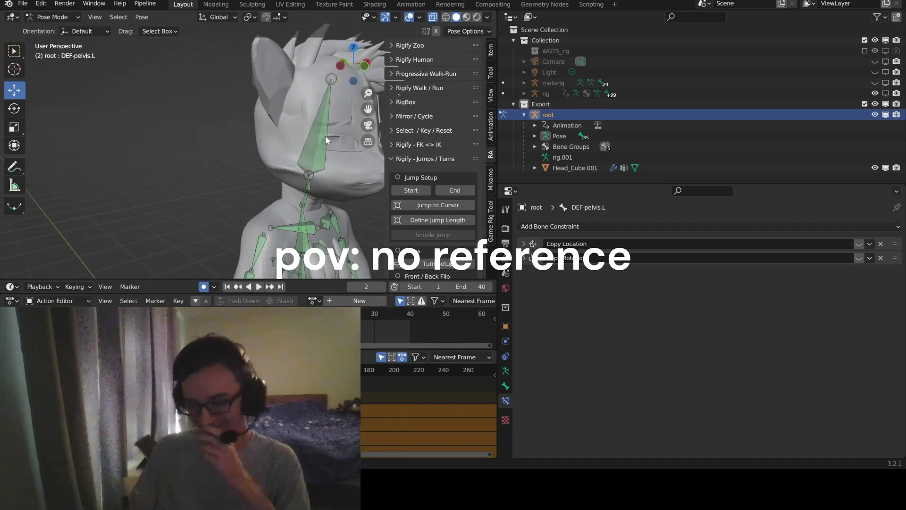
pyautogui.press('KP_3')
pyautogui.scroll(3, 200, 90)
pyautogui.keyDown('shift'); pyautogui.moveTo(182, 114); pyautogui.dragTo(280, 169, button='middle'); pyautogui.keyUp('shift')
pyautogui.scroll(1, 279, 168)
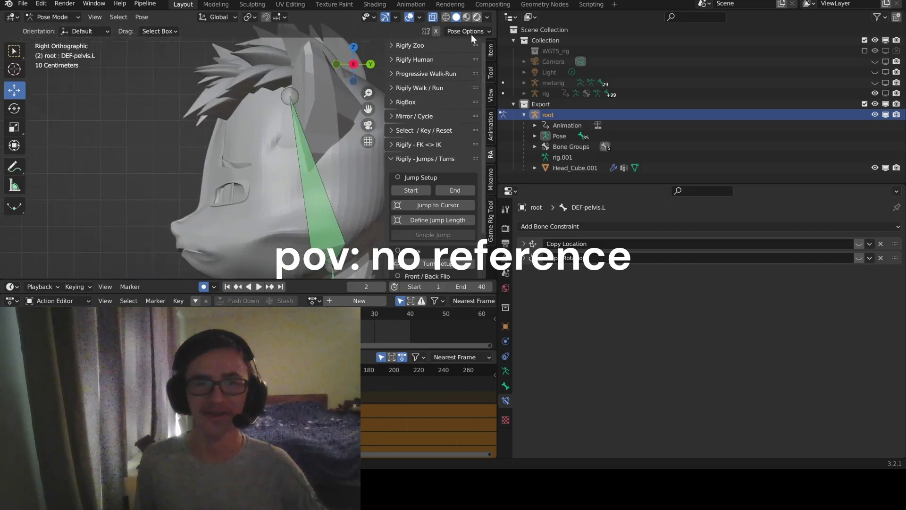
# Switch the viewport to rendered shading and view the character's face from the front and side.
pyautogui.click(476, 17)
pyautogui.moveTo(311, 121)
pyautogui.mouseDown(button='middle')
pyautogui.moveTo(252, 158)
pyautogui.moveTo(234, 156)
pyautogui.moveTo(279, 159)
pyautogui.moveTo(206, 156)
pyautogui.moveTo(295, 158)
pyautogui.moveTo(290, 169)
pyautogui.moveTo(182, 172)
pyautogui.moveTo(198, 163)
pyautogui.moveTo(190, 155)
pyautogui.moveTo(257, 160)
pyautogui.moveTo(250, 98)
pyautogui.moveTo(262, 178)
pyautogui.moveTo(325, 171)
pyautogui.mouseUp(button='middle')
pyautogui.press('KP_1')
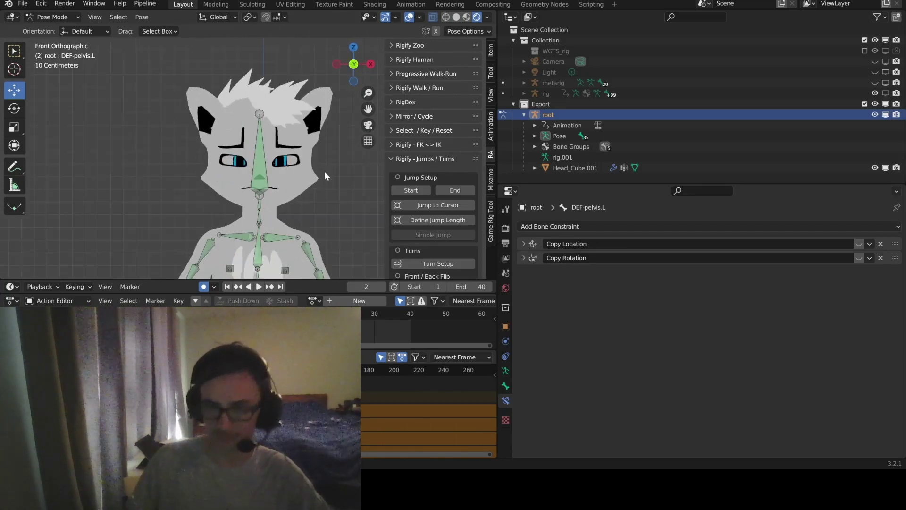
pyautogui.scroll(-4, 325, 170)
pyautogui.keyDown('shift'); pyautogui.moveTo(292, 221); pyautogui.dragTo(296, 159, button='middle'); pyautogui.keyUp('shift')
pyautogui.press('KP_3')
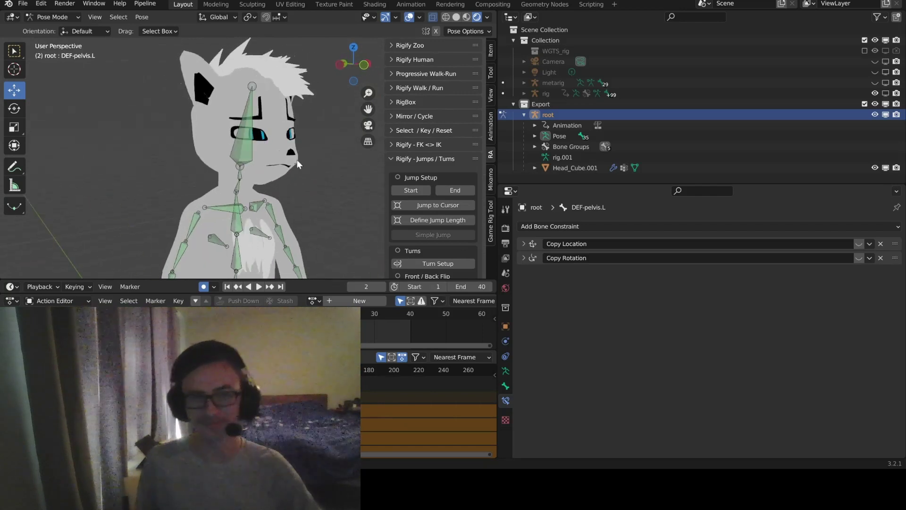
# Open the file of the long-coated character and allow its Python scripts to run.
pyautogui.click(23, 4)
pyautogui.click(33, 27)
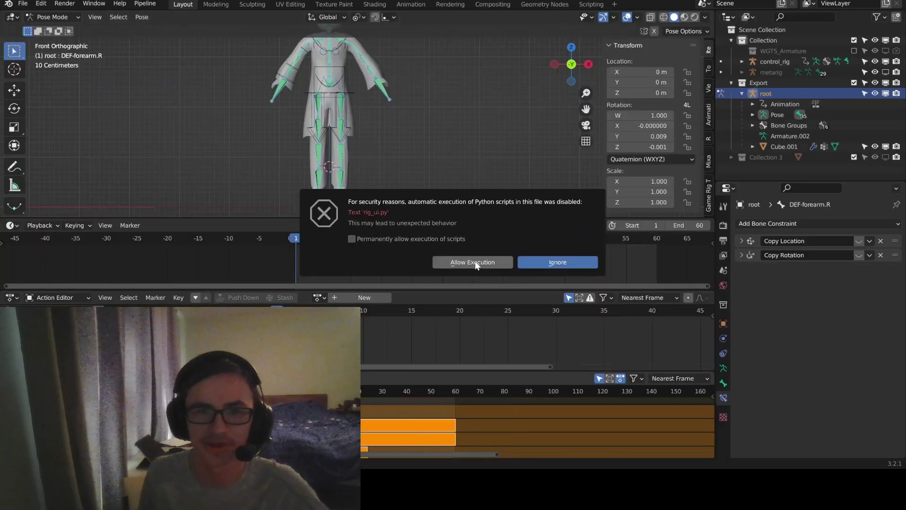
pyautogui.click(471, 261)
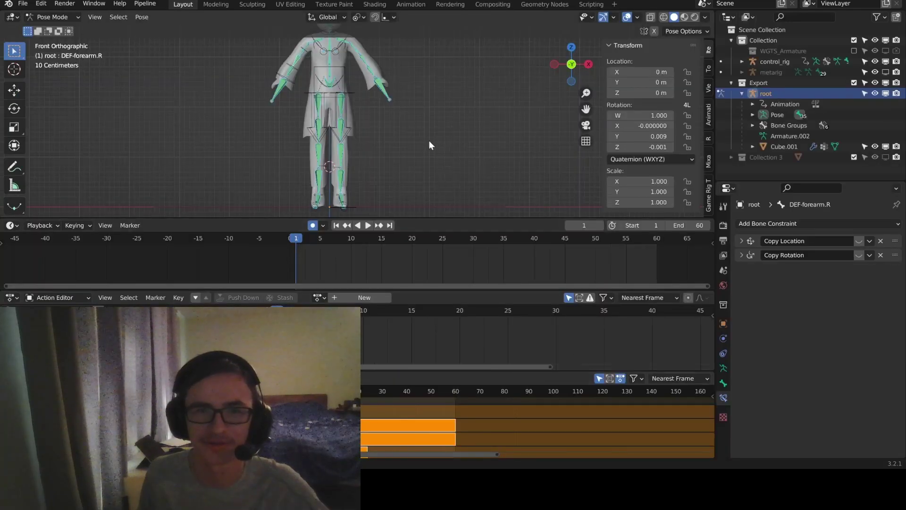
# Show the long-coated character in rendered shading and view its face from the front.
pyautogui.scroll(6, 424, 168)
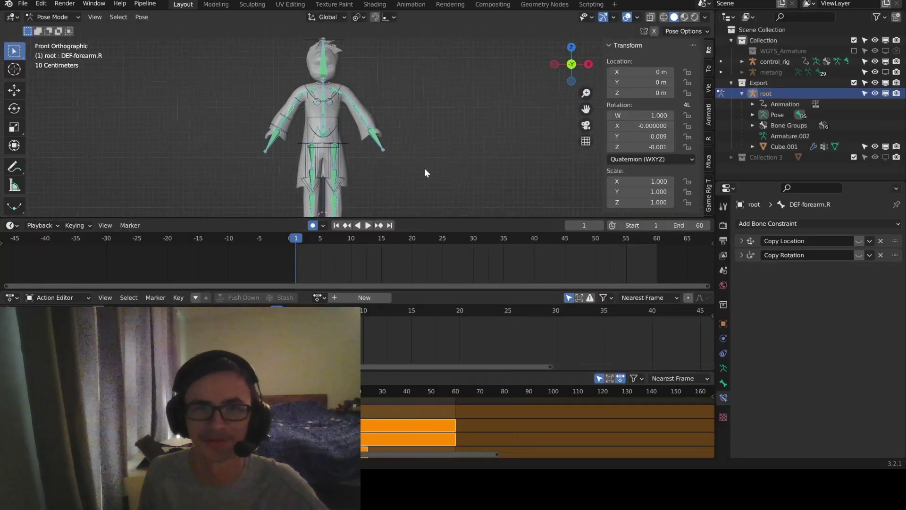
pyautogui.click(694, 18)
pyautogui.scroll(4, 374, 118)
pyautogui.moveTo(255, 97)
pyautogui.keyDown('shift'); pyautogui.mouseDown(button='middle')
pyautogui.moveTo(437, 141)
pyautogui.moveTo(364, 155)
pyautogui.moveTo(295, 120)
pyautogui.moveTo(401, 129)
pyautogui.moveTo(431, 112)
pyautogui.moveTo(391, 113)
pyautogui.mouseUp(button='middle'); pyautogui.keyUp('shift')
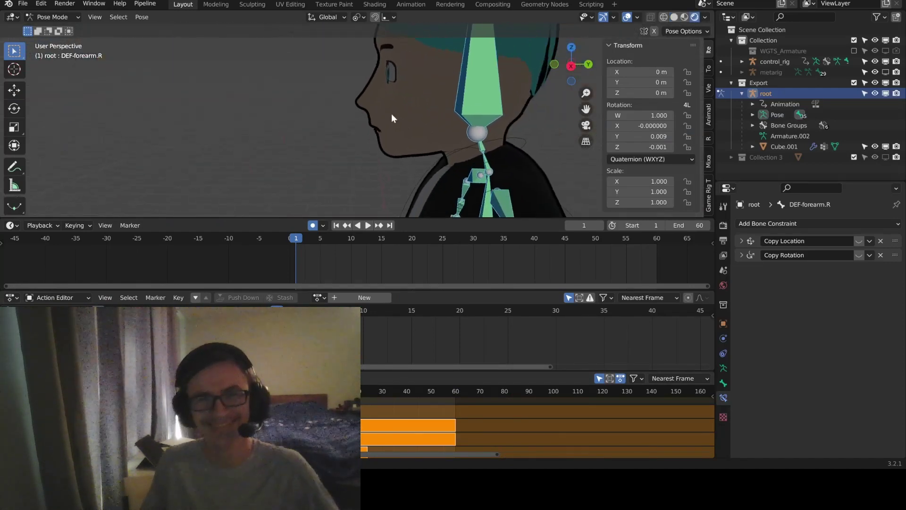
pyautogui.press('KP_1')
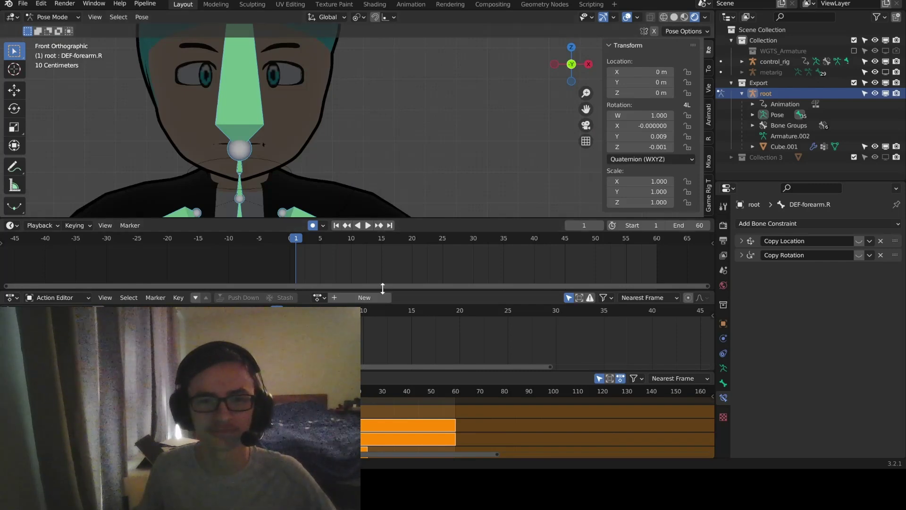
# Enlarge the 3D viewport by shrinking the timeline and Action Editor, with the character's head in view.
pyautogui.moveTo(383, 288); pyautogui.dragTo(378, 323)
pyautogui.moveTo(406, 217); pyautogui.dragTo(393, 384)
pyautogui.scroll(-3, 319, 157)
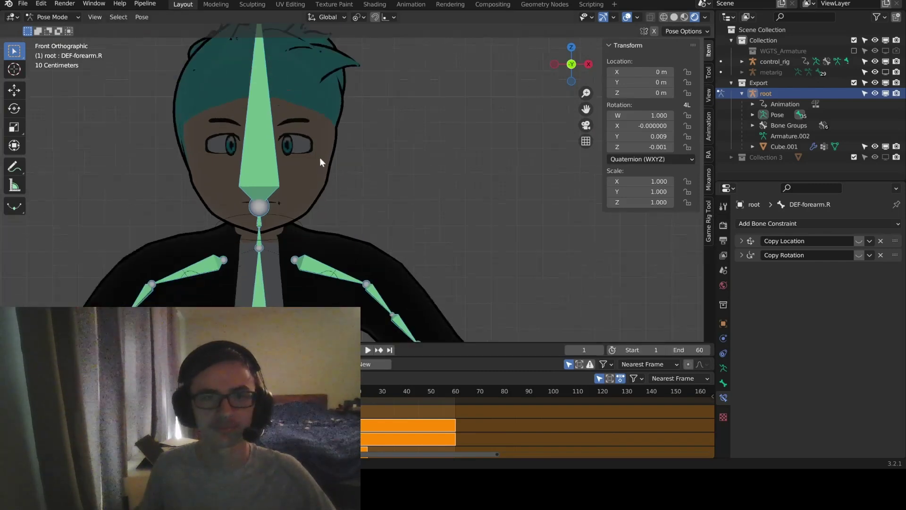
pyautogui.keyDown('shift'); pyautogui.moveTo(331, 147); pyautogui.dragTo(404, 196, button='middle'); pyautogui.keyUp('shift')
pyautogui.scroll(2, 404, 195)
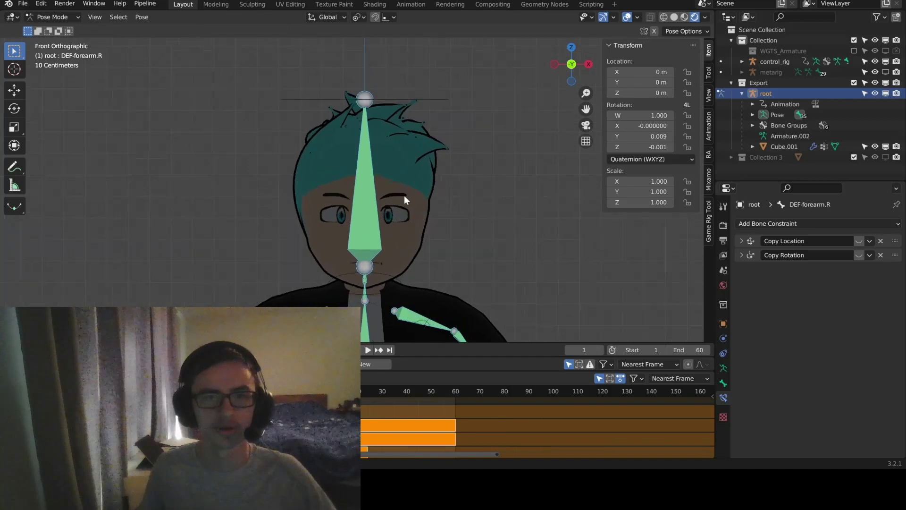
# Hide the root armature and turn off Scene Lights in the rendered viewport shading.
pyautogui.click(875, 94)
pyautogui.click(705, 18)
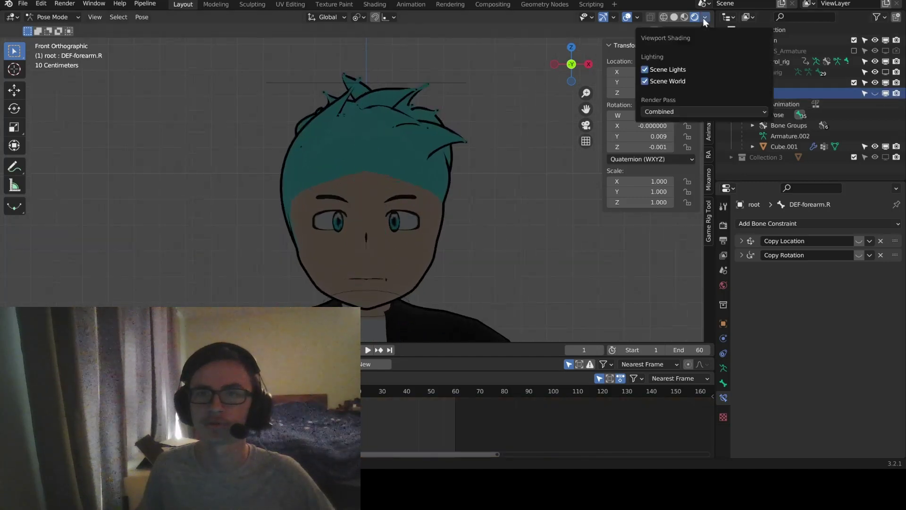
pyautogui.click(653, 70)
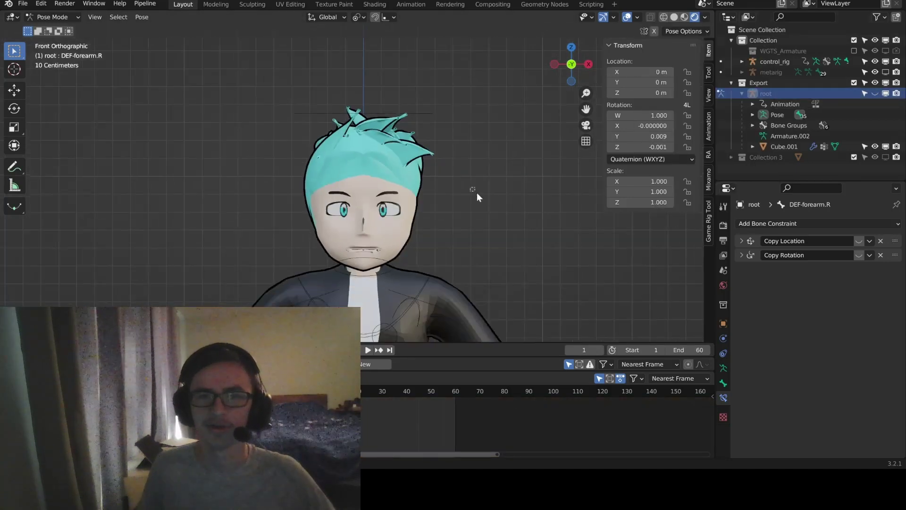
# Examine the long-coated character's face and upper body from several angles.
pyautogui.scroll(-4, 475, 130)
pyautogui.moveTo(475, 123); pyautogui.dragTo(396, 130, button='middle')
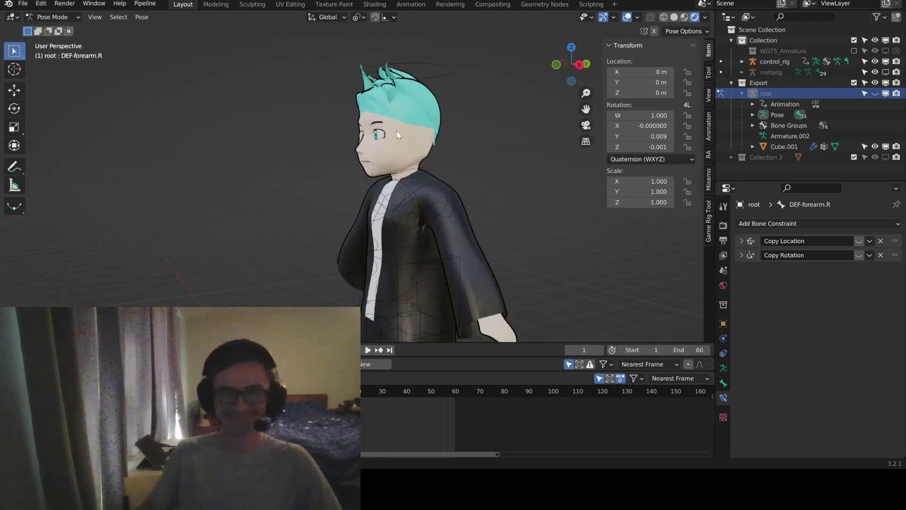
pyautogui.scroll(2, 412, 164)
pyautogui.scroll(4, 413, 166)
pyautogui.moveTo(298, 139); pyautogui.dragTo(406, 181, button='middle')
pyautogui.moveTo(206, 277); pyautogui.dragTo(215, 290, button='middle')
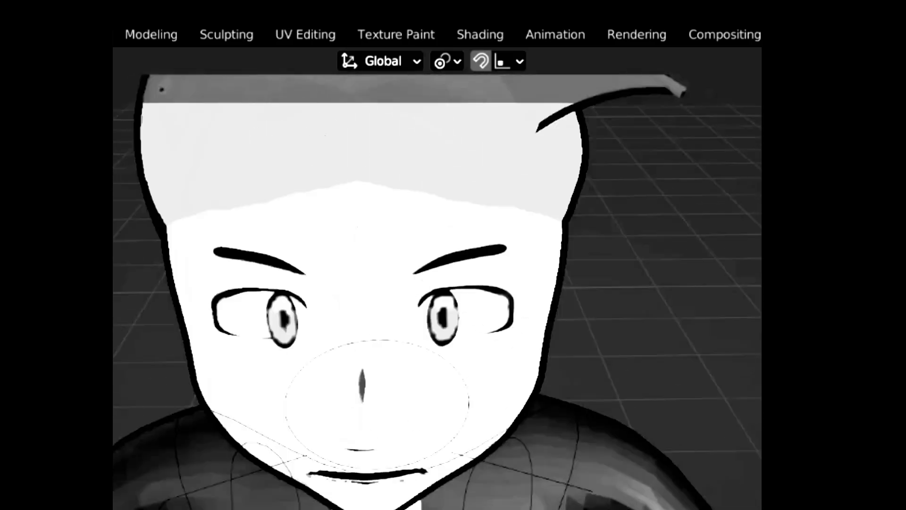
pyautogui.moveTo(406, 330); pyautogui.dragTo(755, 302, button='middle')
pyautogui.moveTo(359, 165); pyautogui.dragTo(435, 121, button='middle')
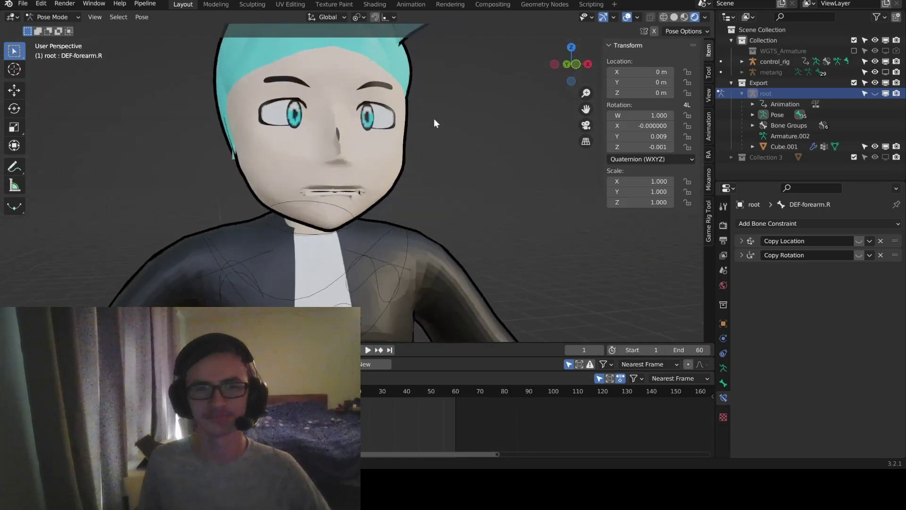
# Compare the character's right-side head profile with its overall figure from the front.
pyautogui.press('KP_3')
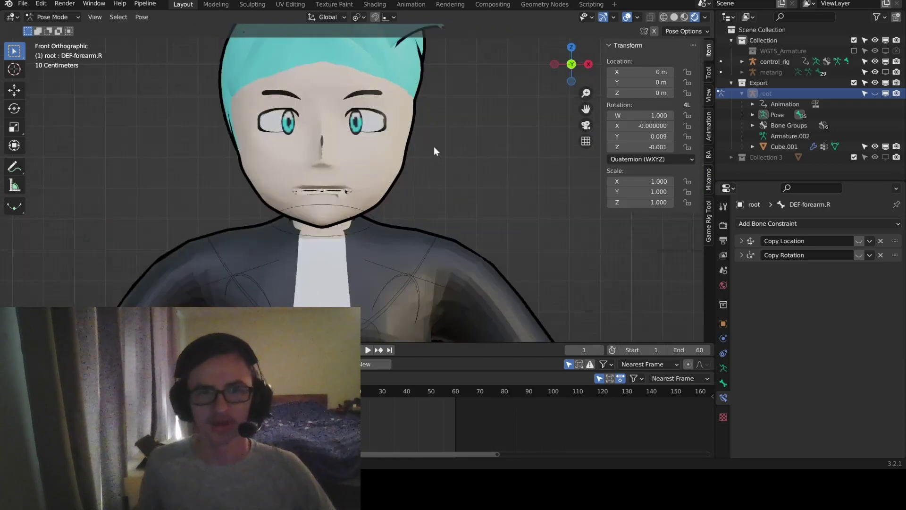
pyautogui.press('KP_3')
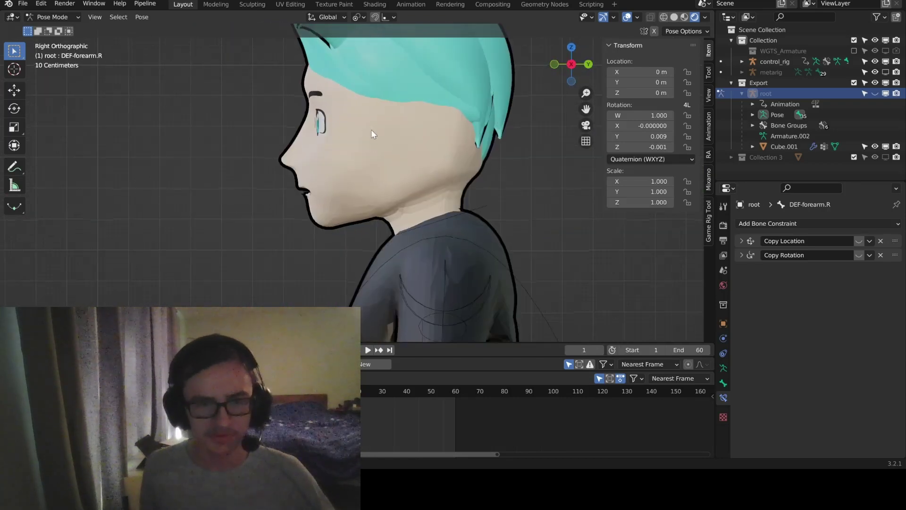
pyautogui.keyDown('shift'); pyautogui.moveTo(371, 129); pyautogui.dragTo(346, 185, button='middle'); pyautogui.keyUp('shift')
pyautogui.keyDown('shift'); pyautogui.moveTo(389, 94); pyautogui.dragTo(384, 134, button='middle'); pyautogui.keyUp('shift')
pyautogui.scroll(-9, 383, 134)
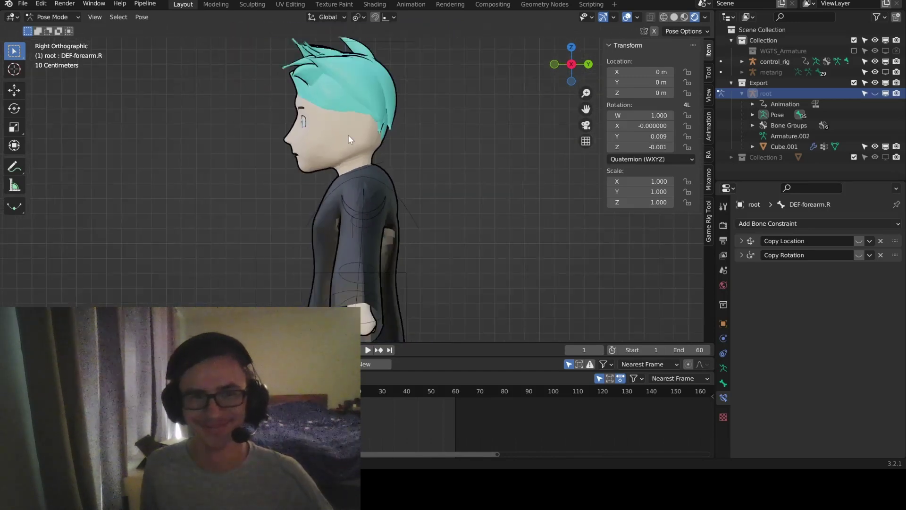
pyautogui.moveTo(318, 174)
pyautogui.mouseDown(button='middle')
pyautogui.moveTo(319, 189)
pyautogui.moveTo(293, 176)
pyautogui.moveTo(381, 184)
pyautogui.moveTo(405, 176)
pyautogui.moveTo(118, 186)
pyautogui.moveTo(337, 187)
pyautogui.moveTo(314, 174)
pyautogui.mouseUp(button='middle')
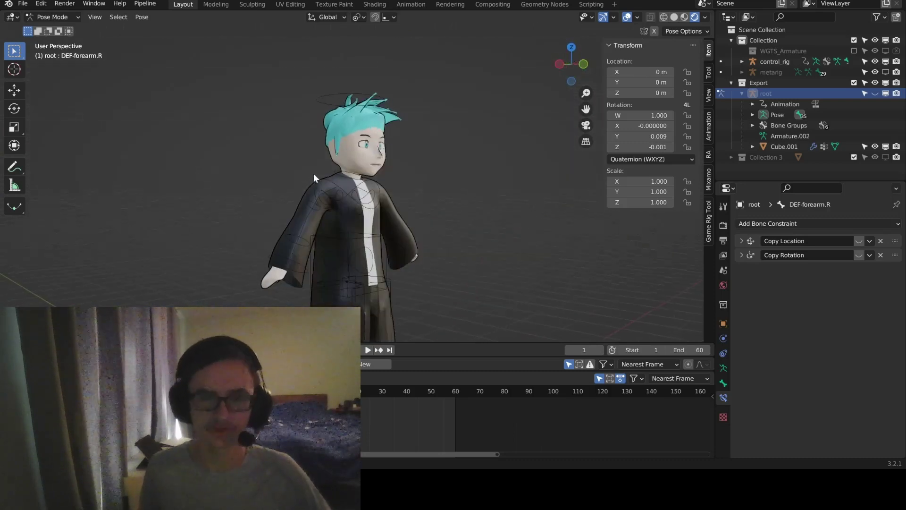
pyautogui.press('KP_1')
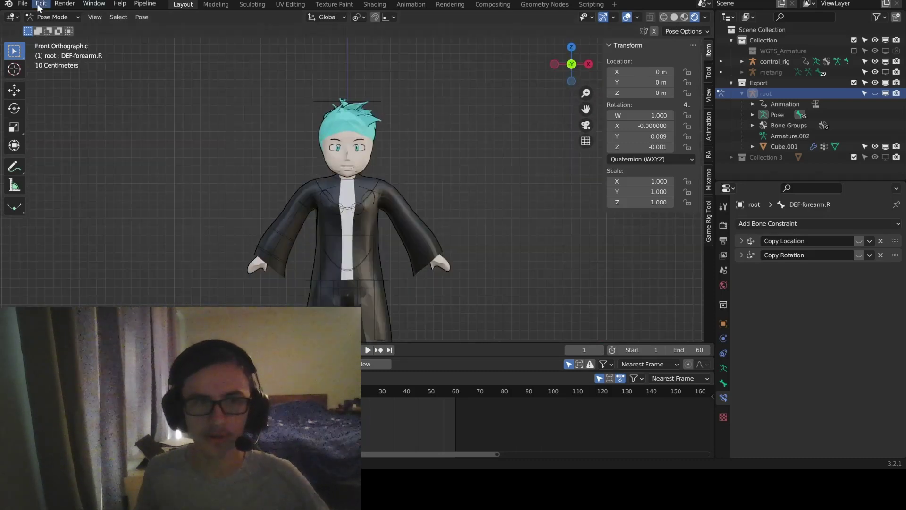
# Open New Model 12A.blend without saving the current file, and allow its Python scripts to run.
pyautogui.click(23, 3)
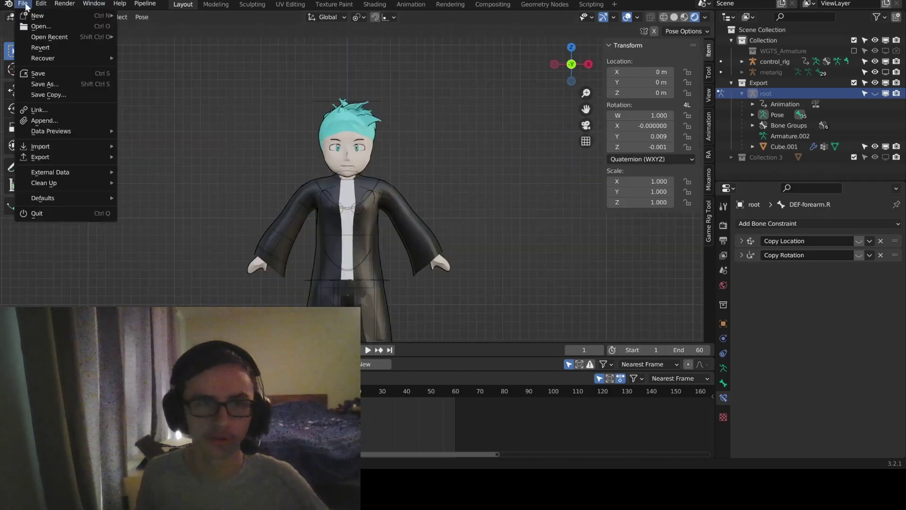
pyautogui.click(42, 27)
pyautogui.click(467, 251)
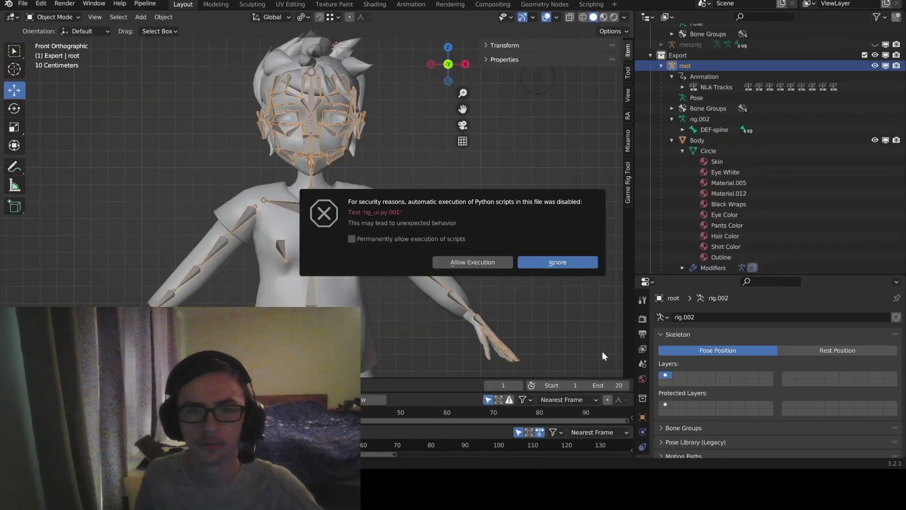
pyautogui.click(476, 262)
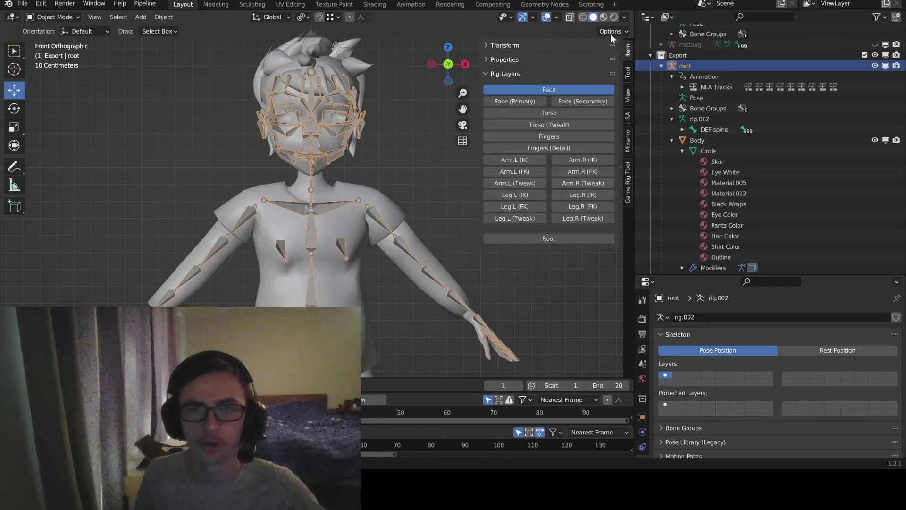
# Switch the viewport to rendered shading and show the blue-shirted character from the front.
pyautogui.click(613, 17)
pyautogui.press('Home')
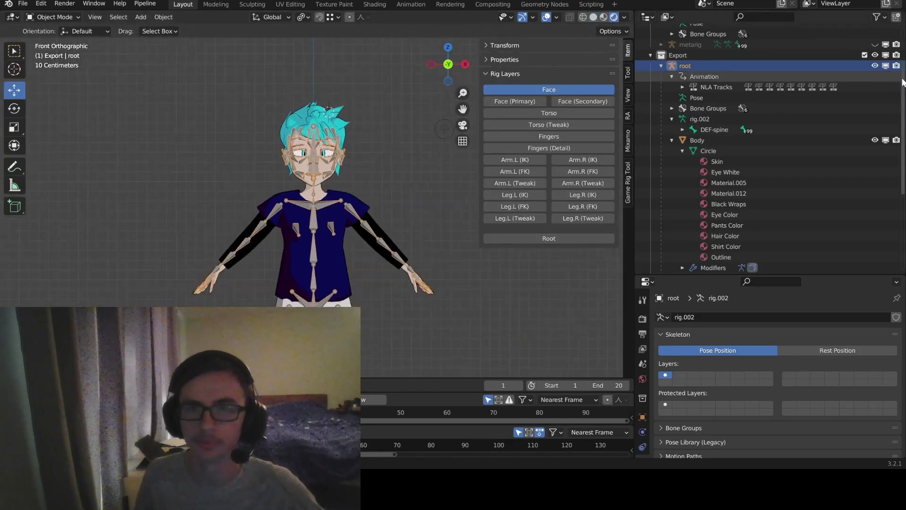
pyautogui.scroll(3, 264, 198)
pyautogui.moveTo(184, 193); pyautogui.dragTo(52, 189, button='middle')
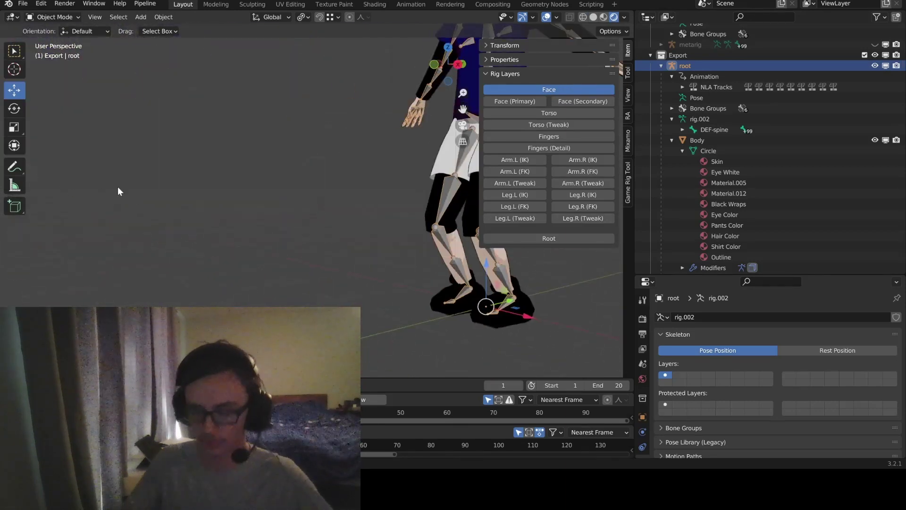
pyautogui.press('KP_1')
pyautogui.scroll(-4, 203, 201)
pyautogui.keyDown('shift'); pyautogui.moveTo(308, 122); pyautogui.dragTo(322, 285, button='middle'); pyautogui.keyUp('shift')
# Put the root armature in Rest Position and hide it to show the blue-shirted character unobstructed.
pyautogui.click(859, 350)
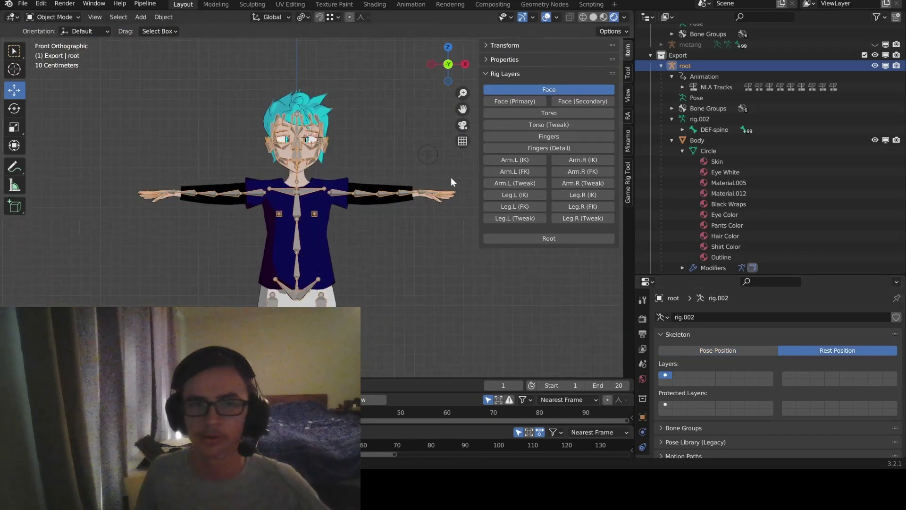
pyautogui.click(874, 65)
pyautogui.moveTo(310, 140); pyautogui.dragTo(289, 191, button='middle')
pyautogui.scroll(3, 206, 214)
pyautogui.keyDown('shift'); pyautogui.moveTo(380, 214); pyautogui.dragTo(465, 205, button='middle'); pyautogui.keyUp('shift')
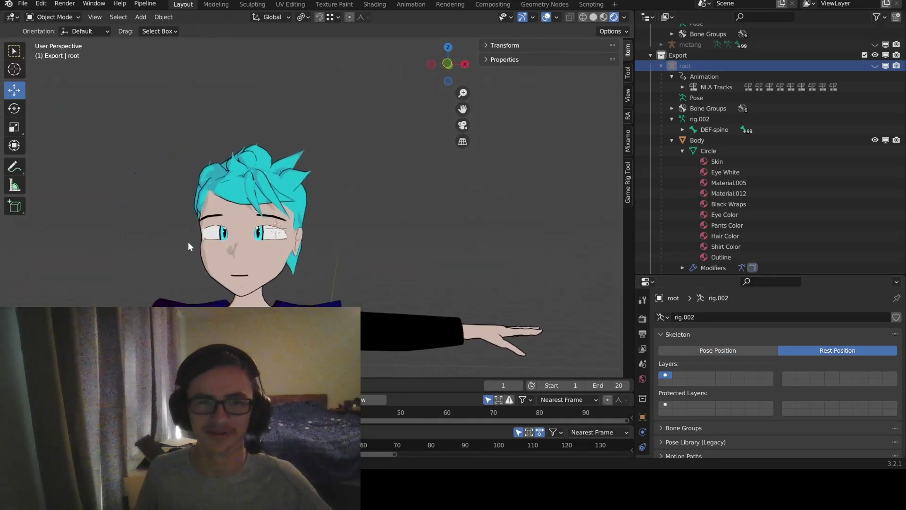
pyautogui.scroll(-1, 184, 241)
pyautogui.moveTo(181, 259); pyautogui.dragTo(283, 198, button='middle')
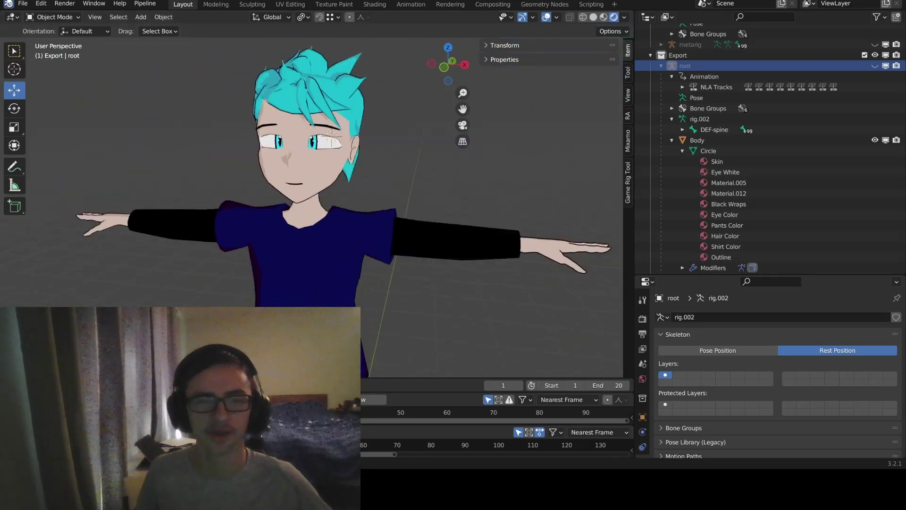
# Open the black-coated character's file without saving New Model 12A.blend, and allow its Python scripts to run.
pyautogui.click(23, 3)
pyautogui.click(35, 27)
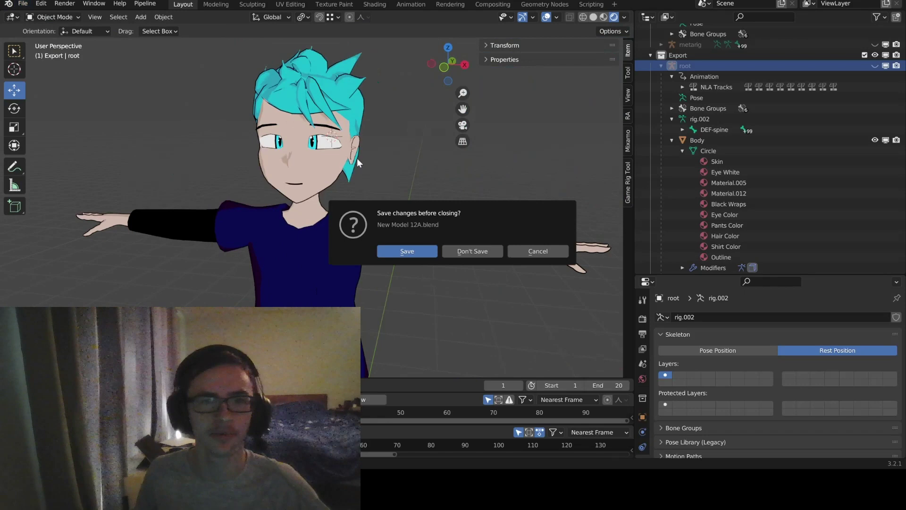
pyautogui.click(480, 252)
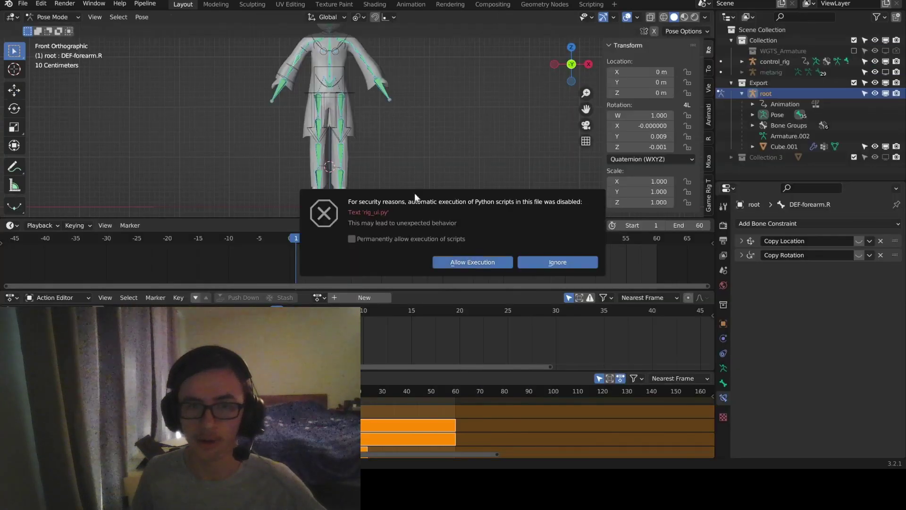
pyautogui.click(468, 261)
# Switch the viewport to rendered shading and show the black-coated character's face from the front.
pyautogui.scroll(4, 384, 141)
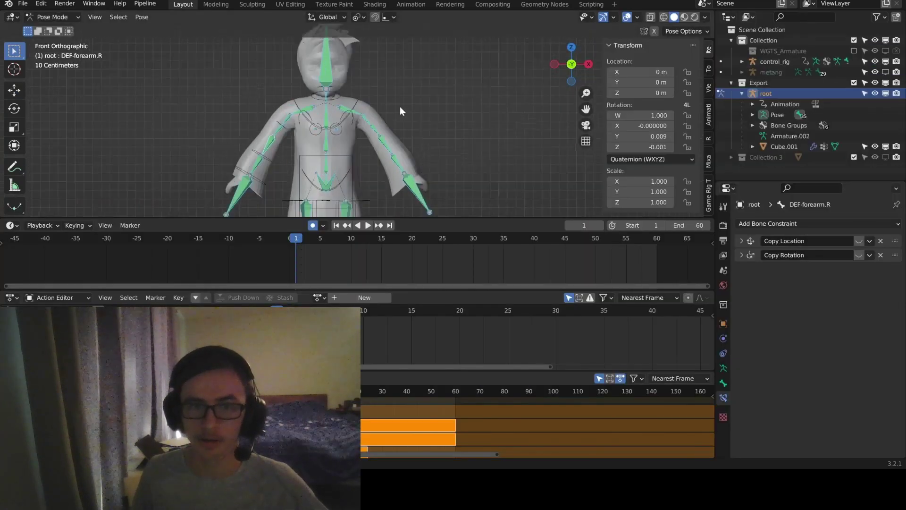
pyautogui.click(702, 17)
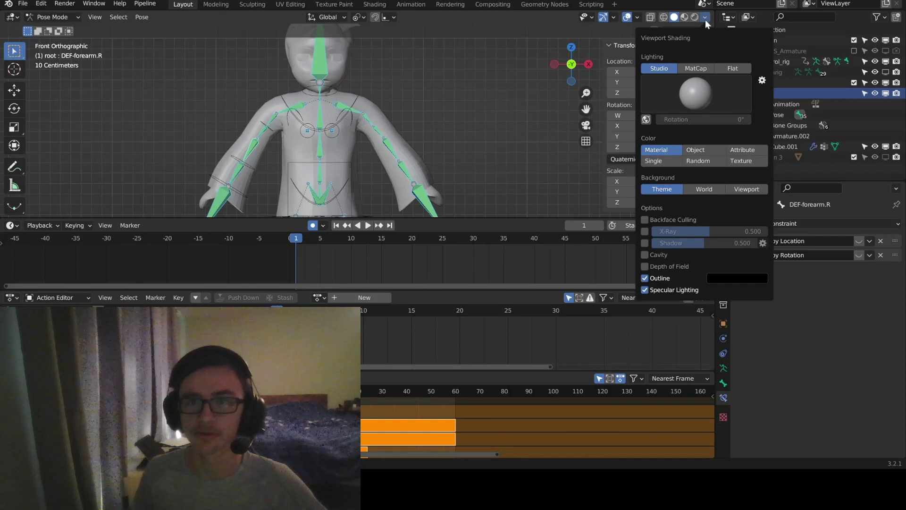
pyautogui.click(694, 17)
pyautogui.scroll(6, 404, 109)
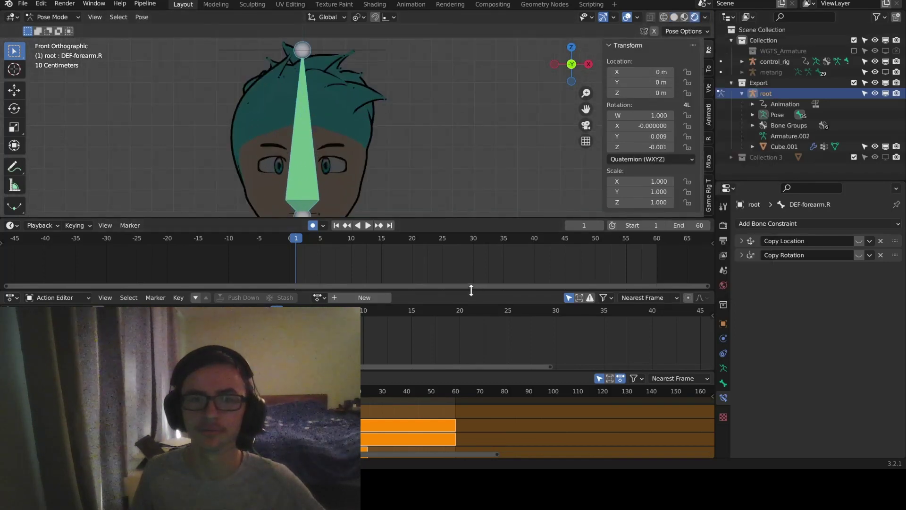
# Enlarge the 3D viewport over the timeline area and hide the root armature to uncover the character's face.
pyautogui.moveTo(471, 290); pyautogui.dragTo(468, 357)
pyautogui.moveTo(460, 218); pyautogui.dragTo(460, 343)
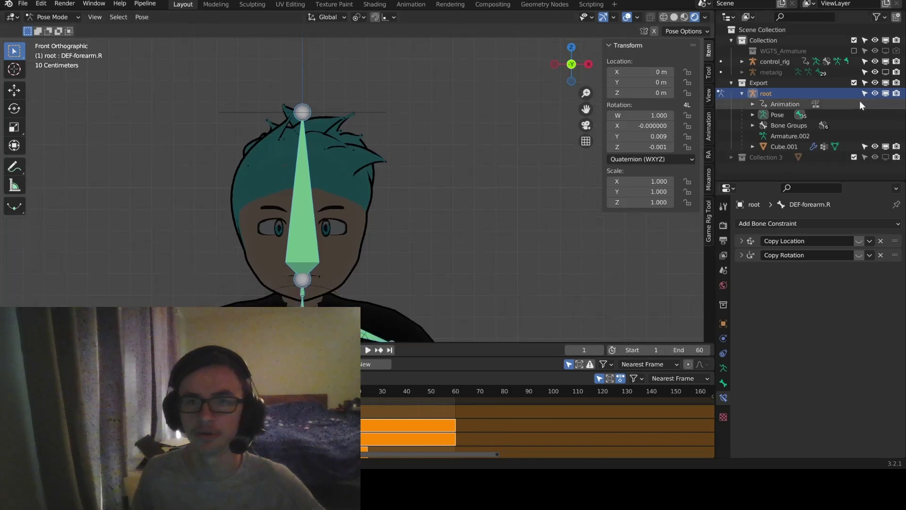
pyautogui.click(874, 93)
# Examine the black-coated character's head profile from both sides and its upper body from the front.
pyautogui.moveTo(380, 180); pyautogui.dragTo(297, 195, button='middle')
pyautogui.moveTo(440, 230); pyautogui.dragTo(465, 174, button='middle')
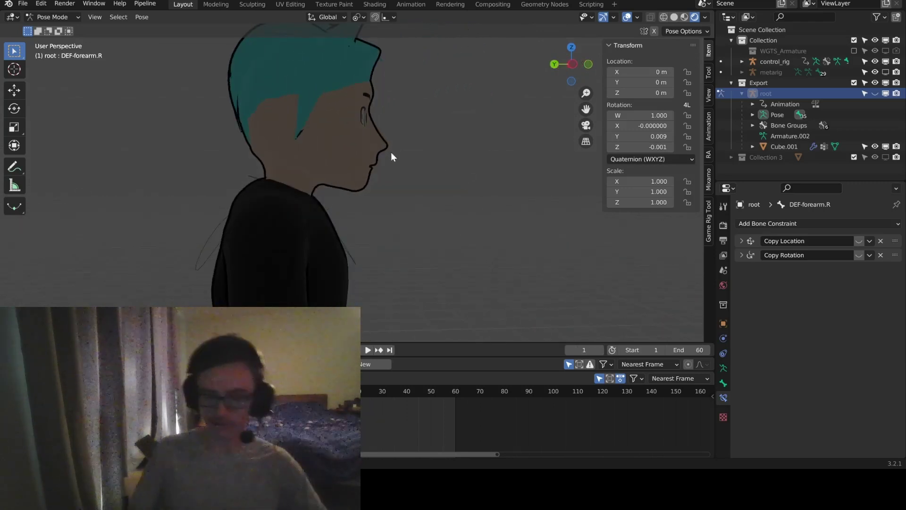
pyautogui.press('KP_1')
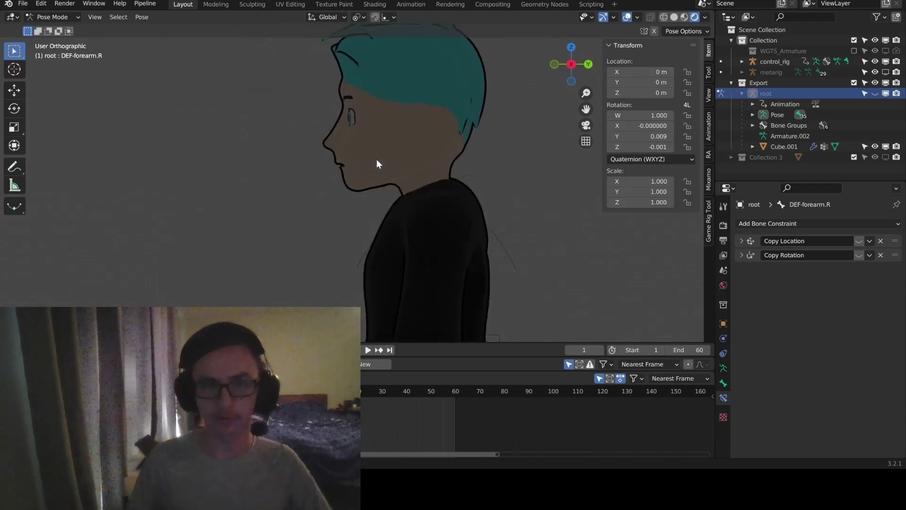
pyautogui.scroll(-4, 426, 120)
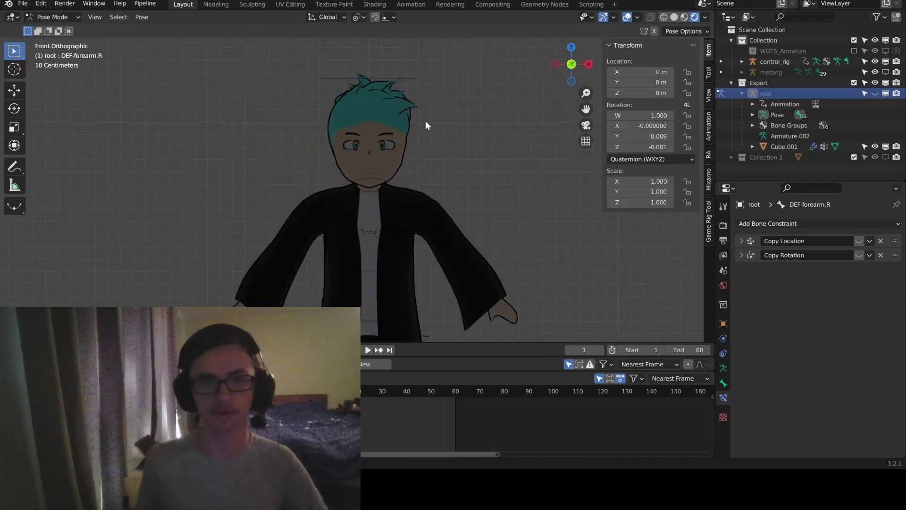
# Examine the black-coated character's face close up from several angles.
pyautogui.keyDown('shift'); pyautogui.moveTo(463, 135); pyautogui.dragTo(313, 173, button='middle'); pyautogui.keyUp('shift')
pyautogui.scroll(3, 266, 188)
pyautogui.moveTo(354, 236); pyautogui.dragTo(260, 209, button='middle')
pyautogui.moveTo(127, 203)
pyautogui.mouseDown(button='middle')
pyautogui.moveTo(310, 213)
pyautogui.moveTo(248, 210)
pyautogui.mouseUp(button='middle')
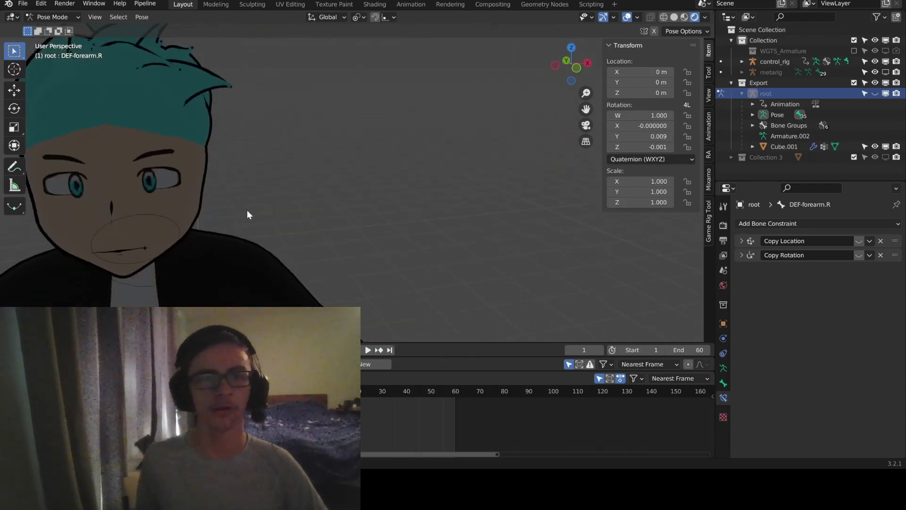
pyautogui.scroll(-3, 247, 211)
# Open Zarkon V27.blend without saving the current file, and allow its Python scripts to run.
pyautogui.click(23, 3)
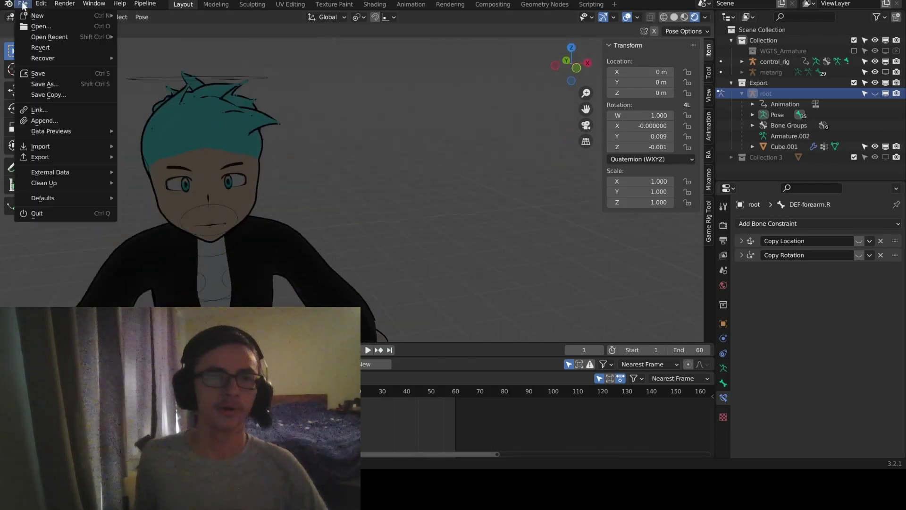
pyautogui.click(37, 29)
pyautogui.click(479, 251)
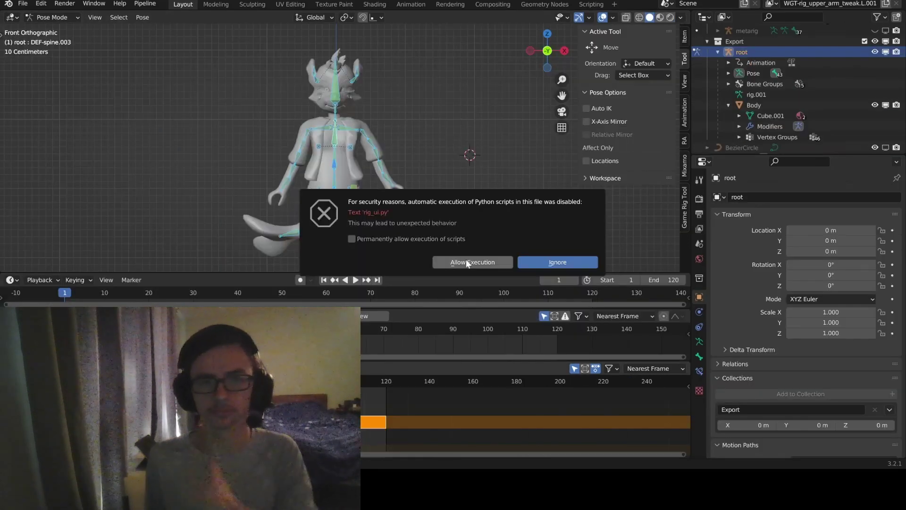
pyautogui.click(466, 259)
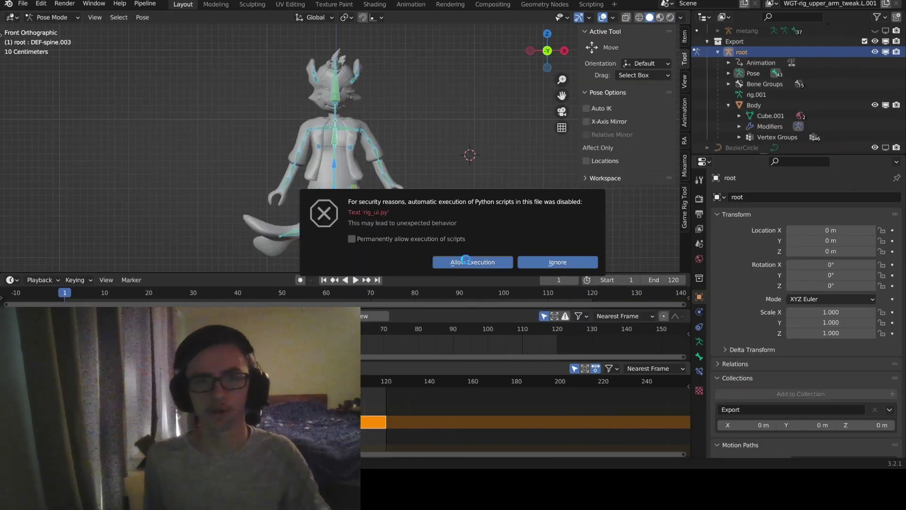
# Switch the viewport to rendered shading and show the teal animal character's upper body.
pyautogui.scroll(4, 416, 185)
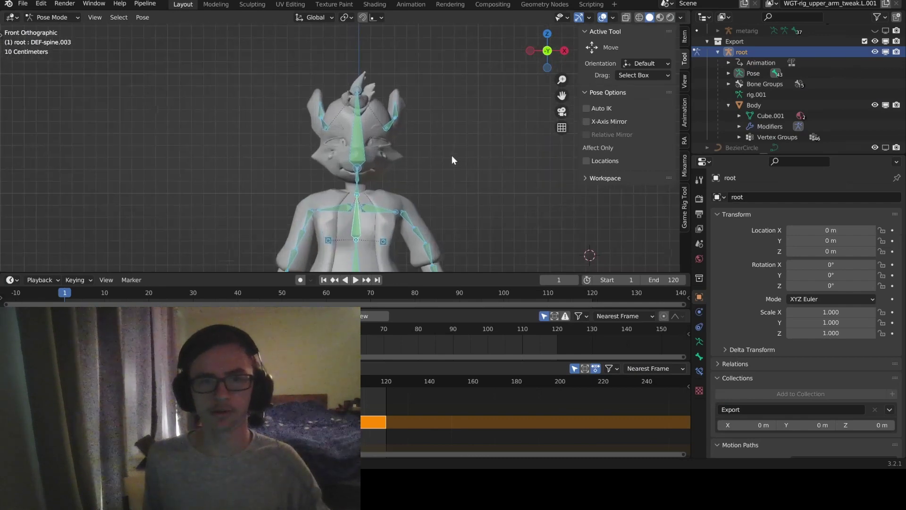
pyautogui.moveTo(452, 155)
pyautogui.keyDown('shift'); pyautogui.mouseDown(button='middle')
pyautogui.moveTo(430, 106)
pyautogui.moveTo(407, 159)
pyautogui.moveTo(247, 154)
pyautogui.moveTo(316, 137)
pyautogui.moveTo(315, 151)
pyautogui.mouseUp(button='middle'); pyautogui.keyUp('shift')
pyautogui.click(671, 17)
pyautogui.scroll(2, 315, 151)
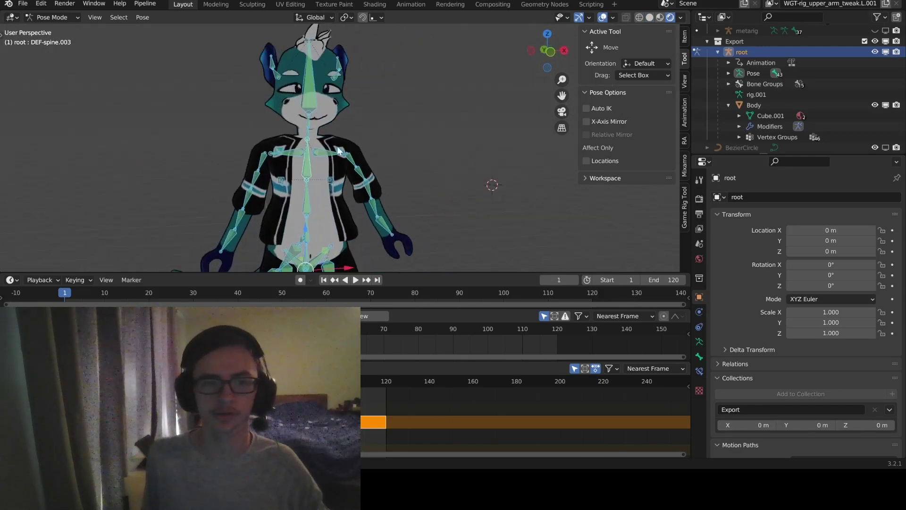
# Play the character's animation and hide the root armature to show the moving body and head unobstructed.
pyautogui.press('space')
pyautogui.scroll(-3, 340, 149)
pyautogui.moveTo(374, 154); pyautogui.dragTo(393, 106, button='middle')
pyautogui.click(874, 52)
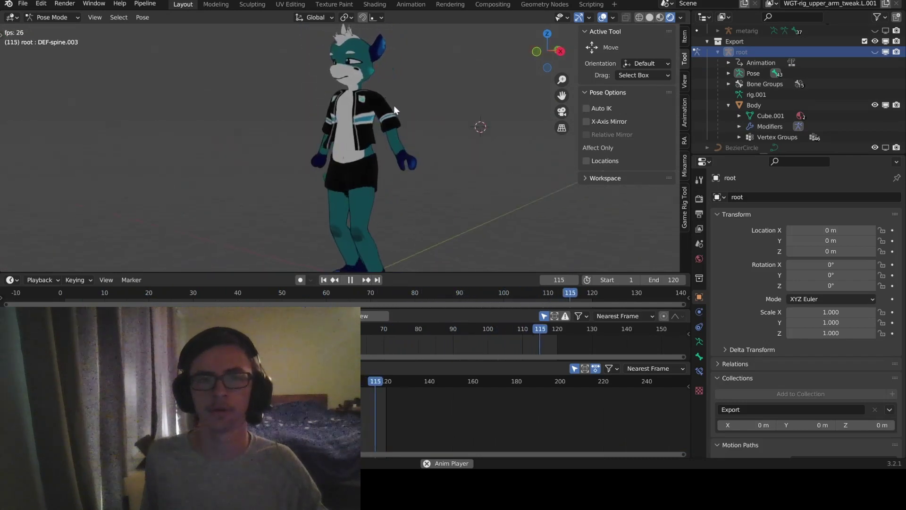
pyautogui.scroll(6, 389, 79)
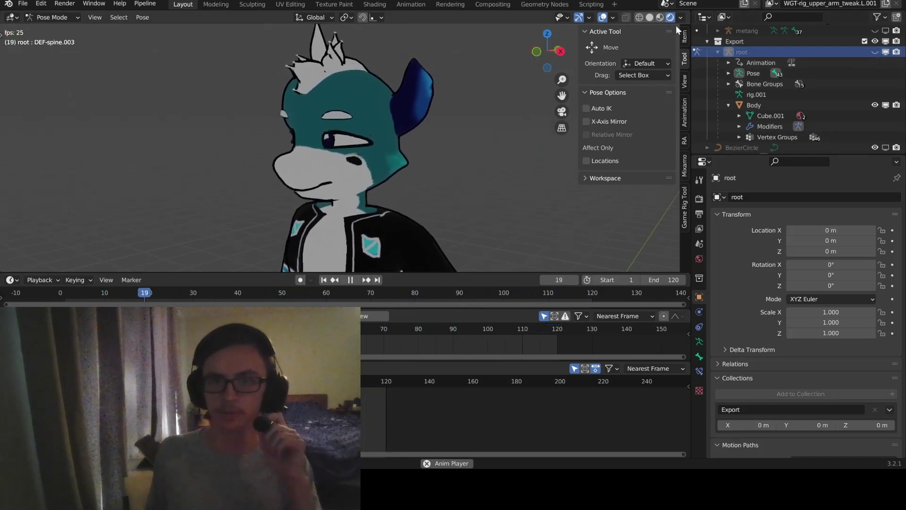
# Compare the head's wireframe topology with its rendered look, examining the muzzle and eyes from several angles.
pyautogui.click(639, 17)
pyautogui.moveTo(330, 129)
pyautogui.mouseDown(button='middle')
pyautogui.moveTo(395, 135)
pyautogui.moveTo(278, 116)
pyautogui.moveTo(187, 145)
pyautogui.moveTo(317, 137)
pyautogui.moveTo(369, 147)
pyautogui.moveTo(409, 112)
pyautogui.moveTo(409, 186)
pyautogui.mouseUp(button='middle')
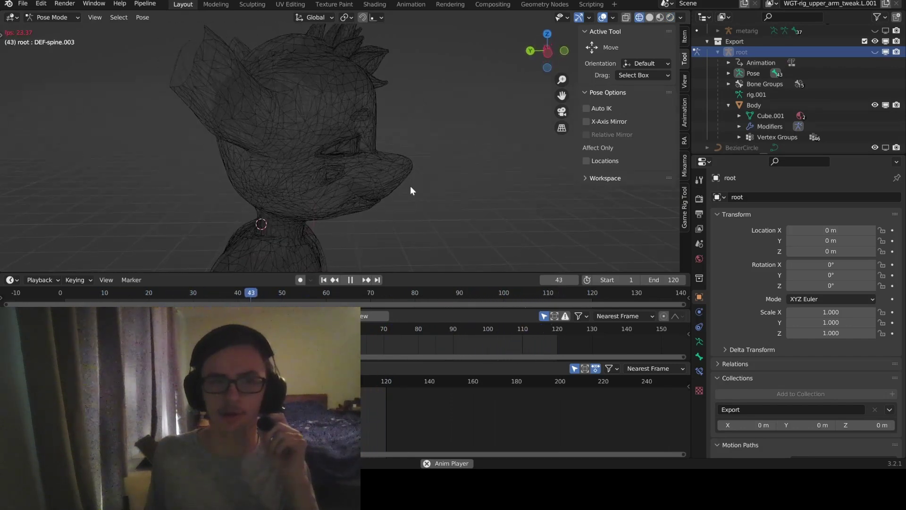
pyautogui.scroll(1, 326, 157)
pyautogui.moveTo(313, 130)
pyautogui.mouseDown(button='middle')
pyautogui.moveTo(326, 166)
pyautogui.moveTo(174, 127)
pyautogui.moveTo(321, 141)
pyautogui.moveTo(495, 80)
pyautogui.mouseUp(button='middle')
pyautogui.click(669, 17)
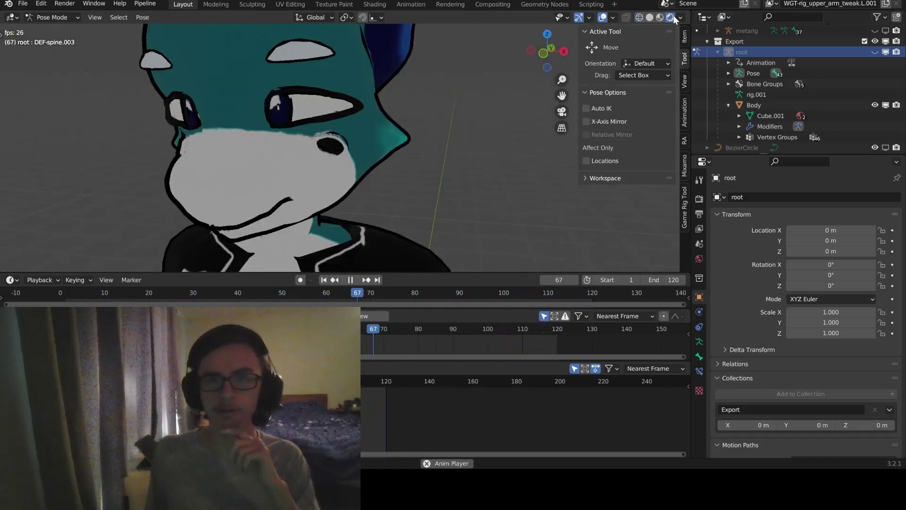
pyautogui.click(640, 17)
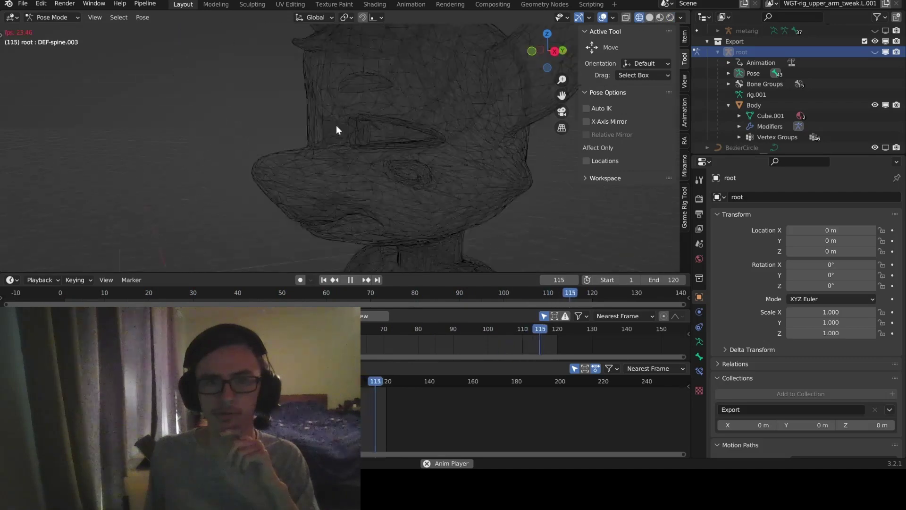
pyautogui.moveTo(336, 126); pyautogui.dragTo(403, 161, button='middle')
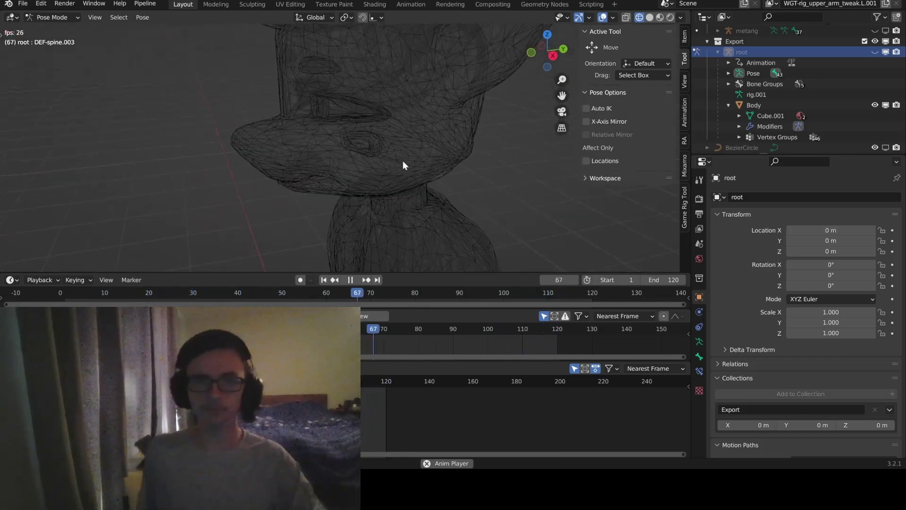
# Stop the animation and open the next eared character's file without saving Zarkon V27.blend, allowing its Python scripts to run.
pyautogui.click(350, 280)
pyautogui.click(23, 4)
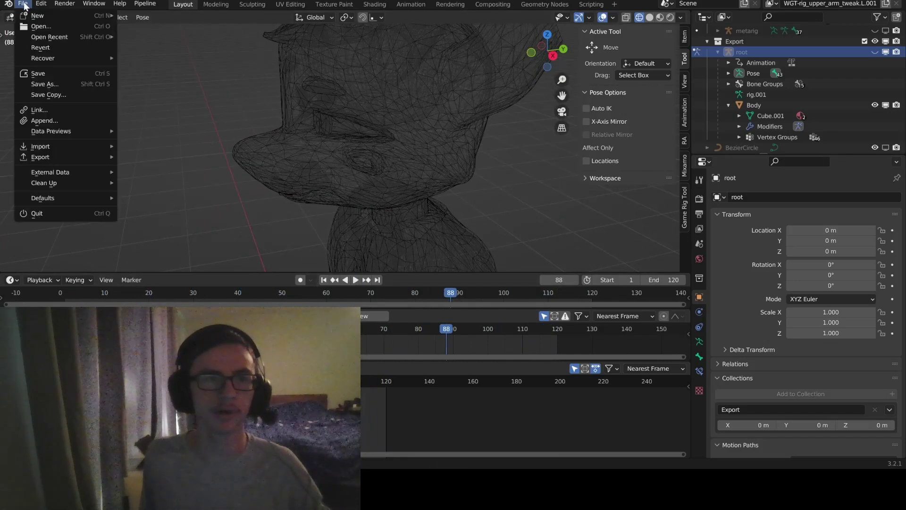
pyautogui.click(41, 29)
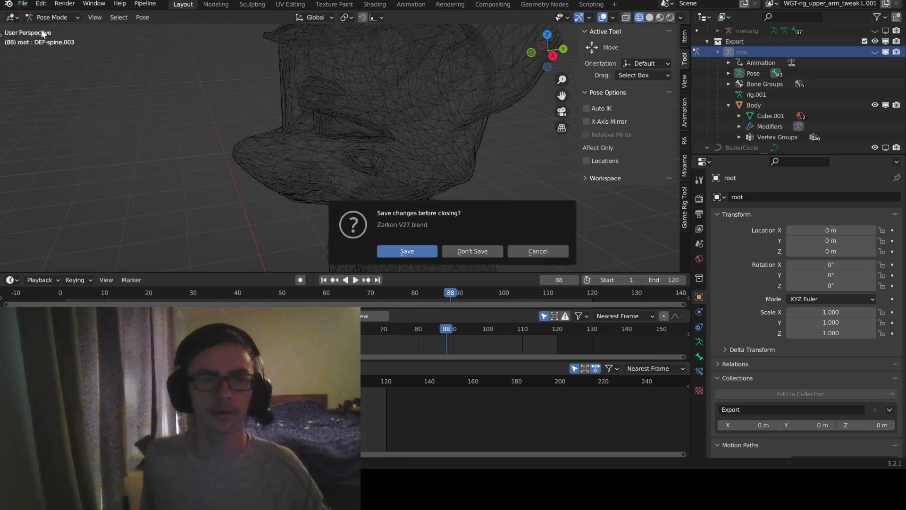
pyautogui.click(467, 251)
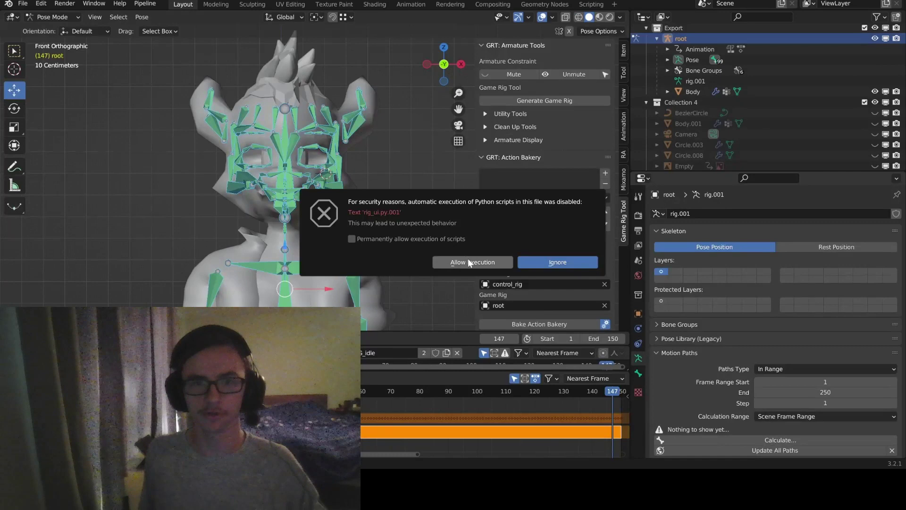
pyautogui.click(468, 259)
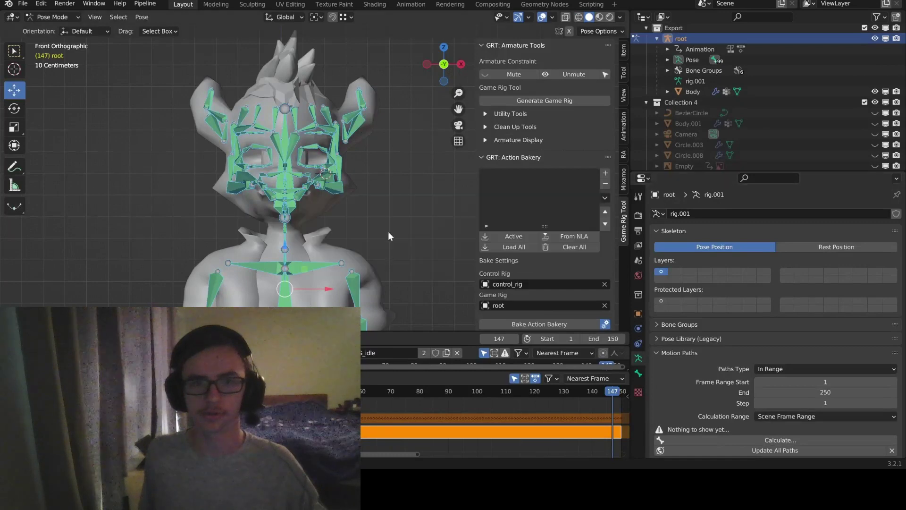
# Reopen New Model 12A.blend with its Python scripts allowed, and examine the facial bones around its head.
pyautogui.moveTo(341, 193)
pyautogui.keyDown('shift'); pyautogui.mouseDown(button='middle')
pyautogui.moveTo(351, 131)
pyautogui.moveTo(336, 188)
pyautogui.mouseUp(button='middle'); pyautogui.keyUp('shift')
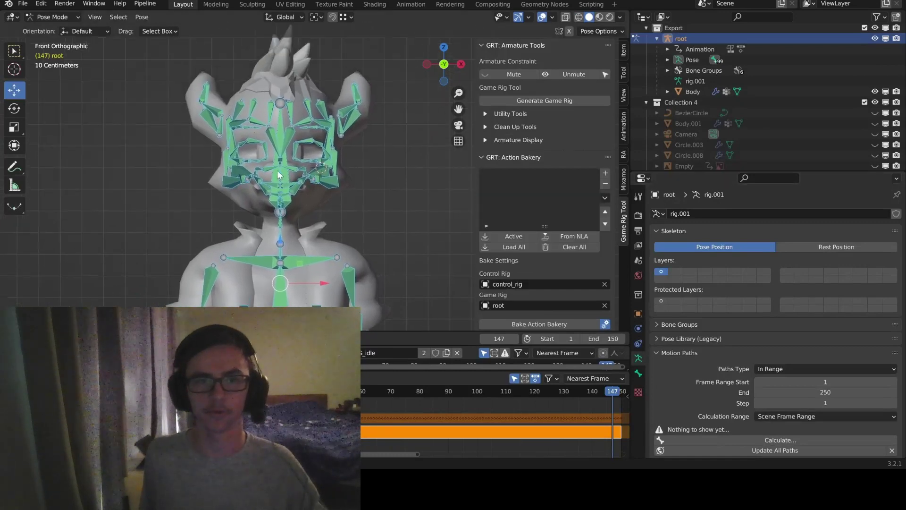
pyautogui.click(29, 6)
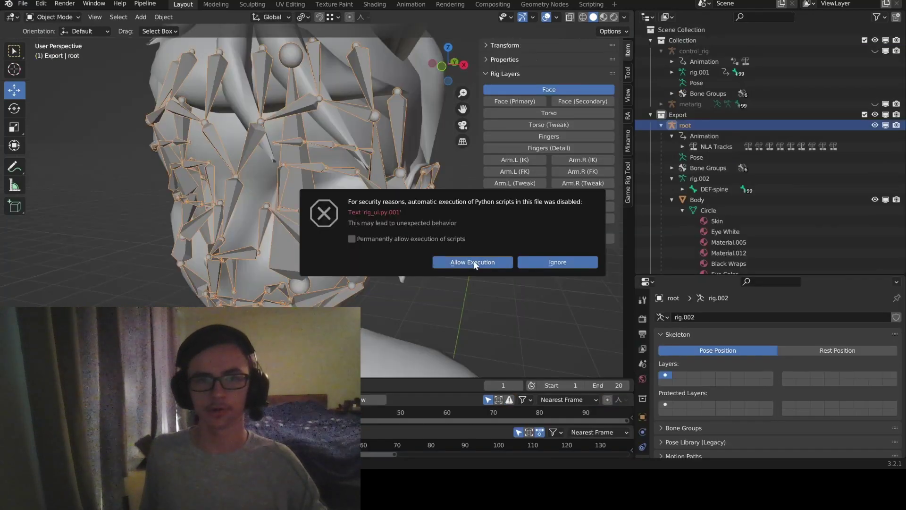
pyautogui.click(472, 262)
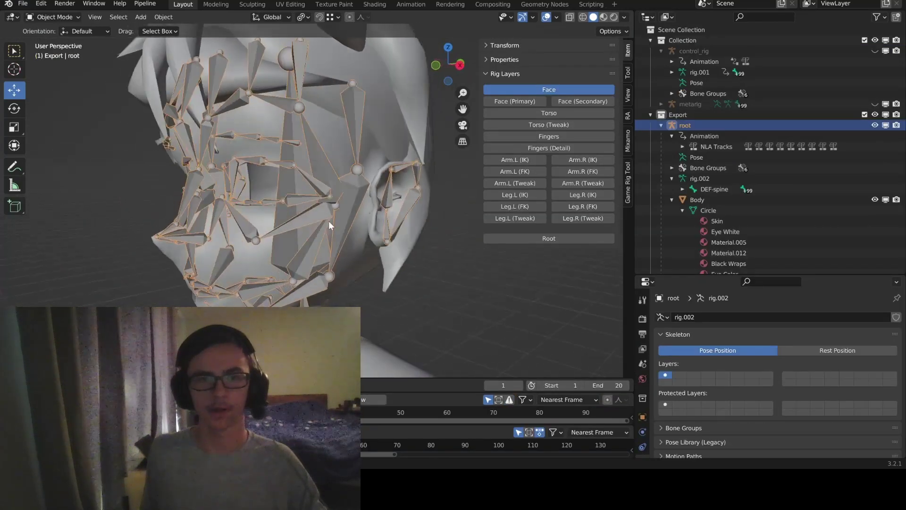
# Reopen the blue eared character's file, switch it to rendered shading and hide the root armature.
pyautogui.click(23, 4)
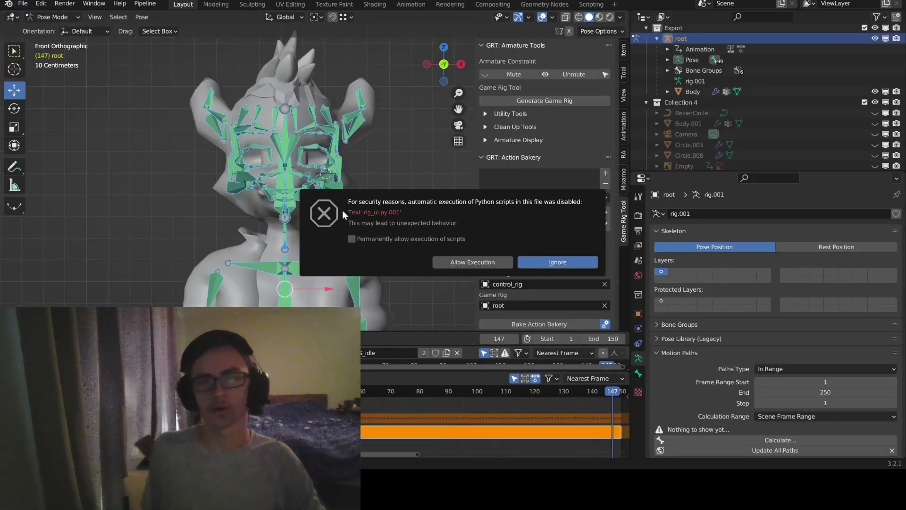
pyautogui.click(610, 18)
pyautogui.moveTo(402, 178)
pyautogui.mouseDown(button='middle')
pyautogui.moveTo(183, 196)
pyautogui.moveTo(264, 195)
pyautogui.mouseUp(button='middle')
pyautogui.click(876, 39)
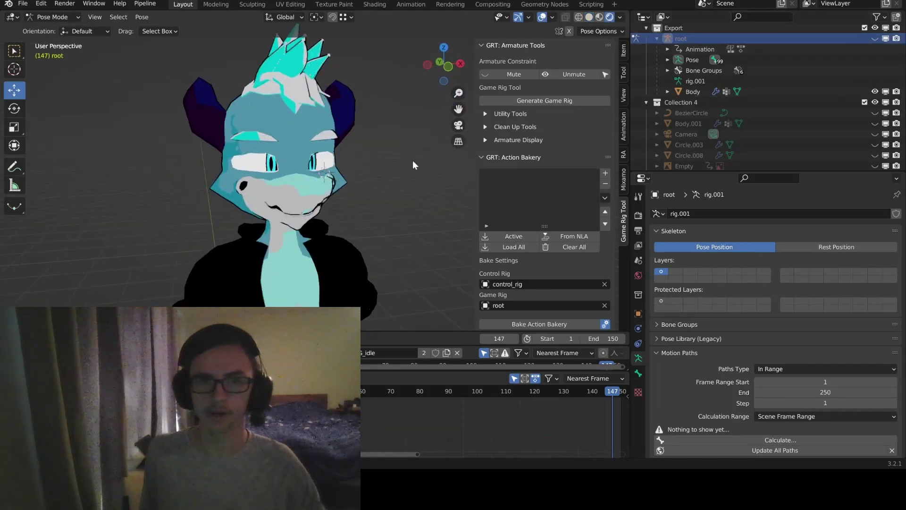
# Play the character's idle animation, examine the moving face from the front and side, and stop playback.
pyautogui.moveTo(412, 160); pyautogui.dragTo(394, 132, button='middle')
pyautogui.scroll(4, 274, 134)
pyautogui.press('space')
pyautogui.scroll(-1, 374, 139)
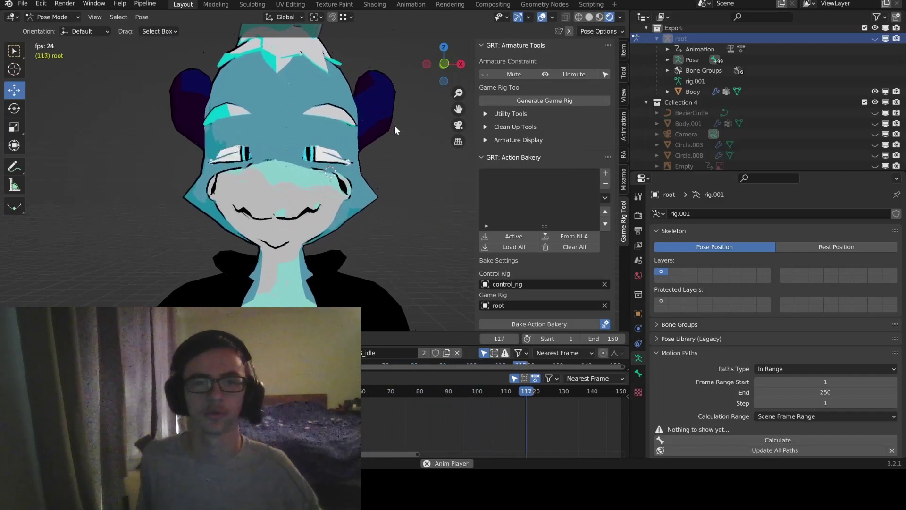
pyautogui.moveTo(390, 127); pyautogui.dragTo(363, 167, button='middle')
pyautogui.scroll(-4, 281, 149)
pyautogui.press('space')
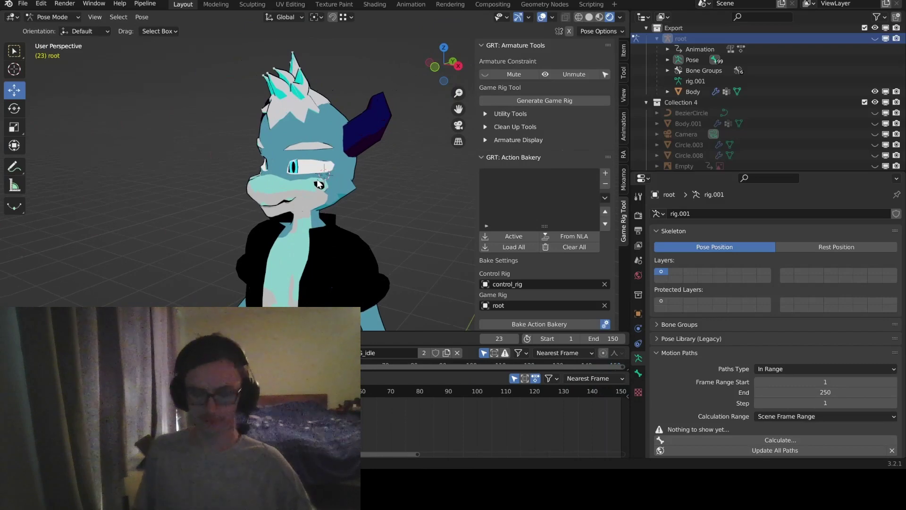
# Examine the blue eared character's overall proportions in front view.
pyautogui.press('KP_1')
pyautogui.scroll(-5, 313, 207)
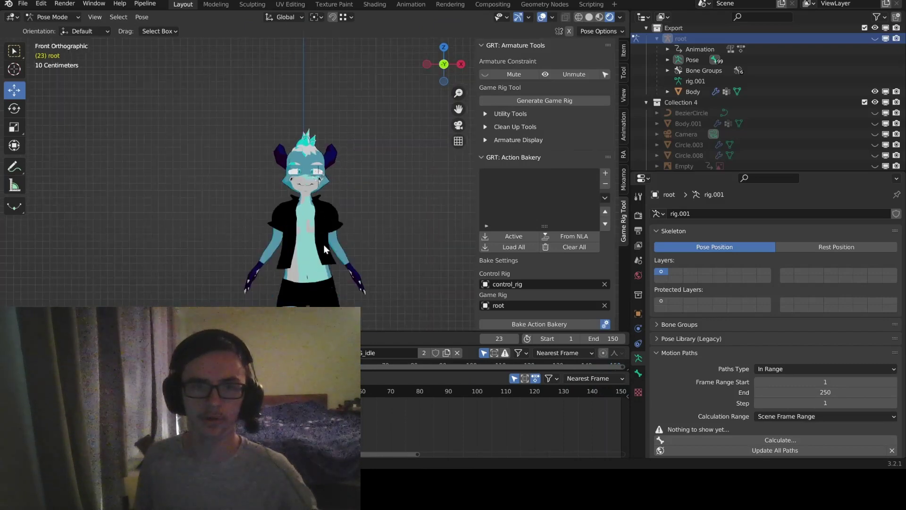
pyautogui.keyDown('shift'); pyautogui.moveTo(319, 266); pyautogui.dragTo(334, 223, button='middle'); pyautogui.keyUp('shift')
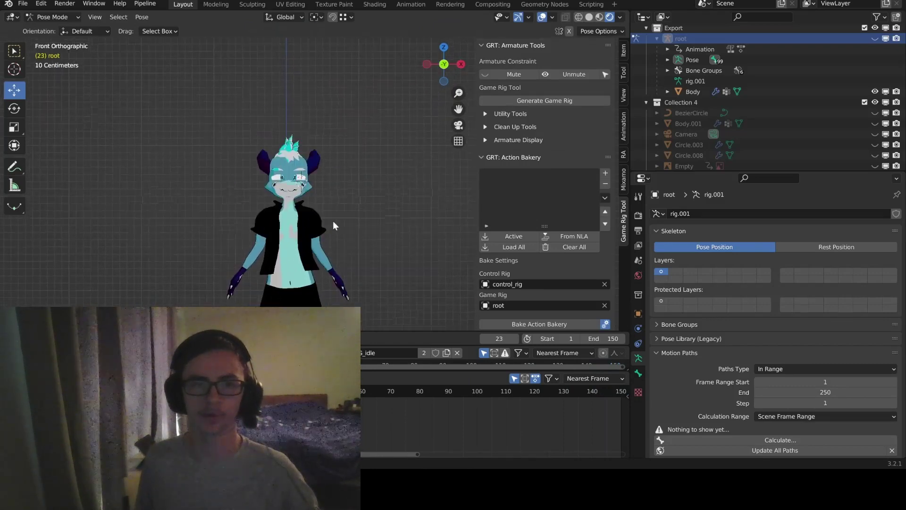
pyautogui.scroll(3, 326, 220)
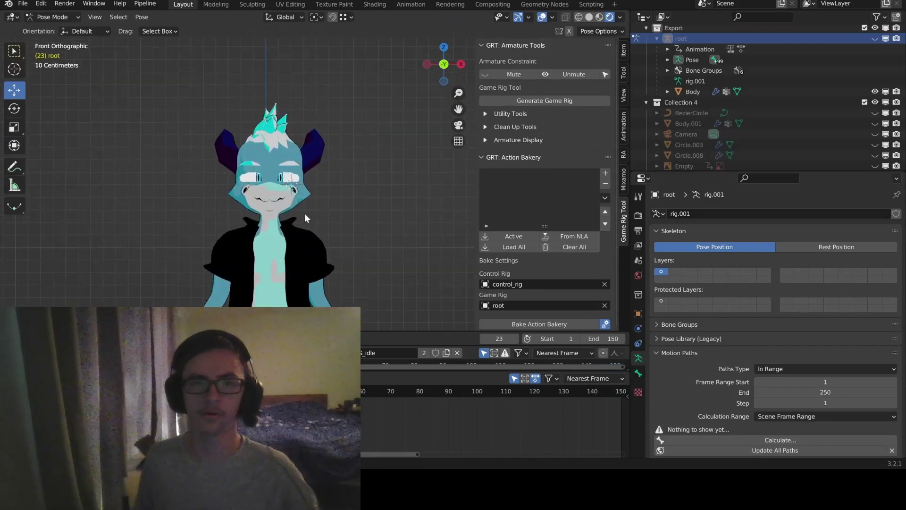
# Open the white-furred character's file without saving the current one, and switch the viewport to rendered shading.
pyautogui.click(30, 4)
pyautogui.click(49, 43)
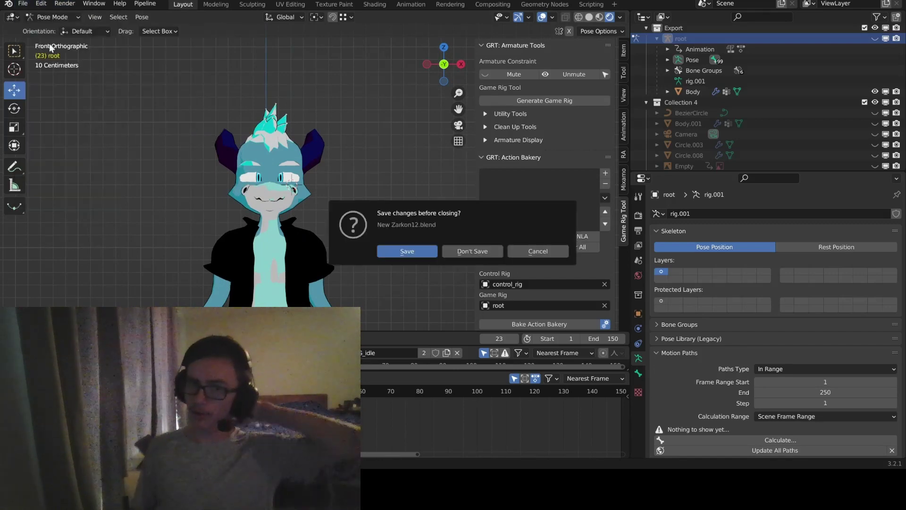
pyautogui.click(451, 251)
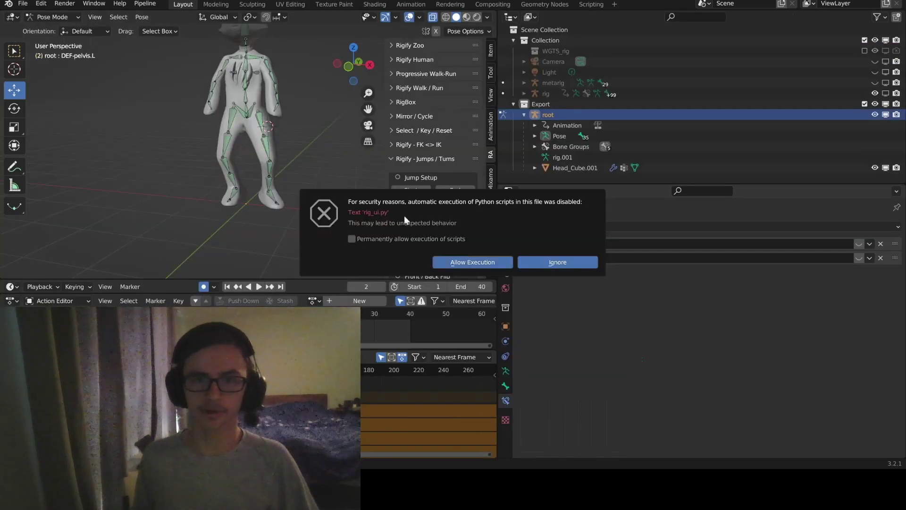
pyautogui.scroll(6, 295, 169)
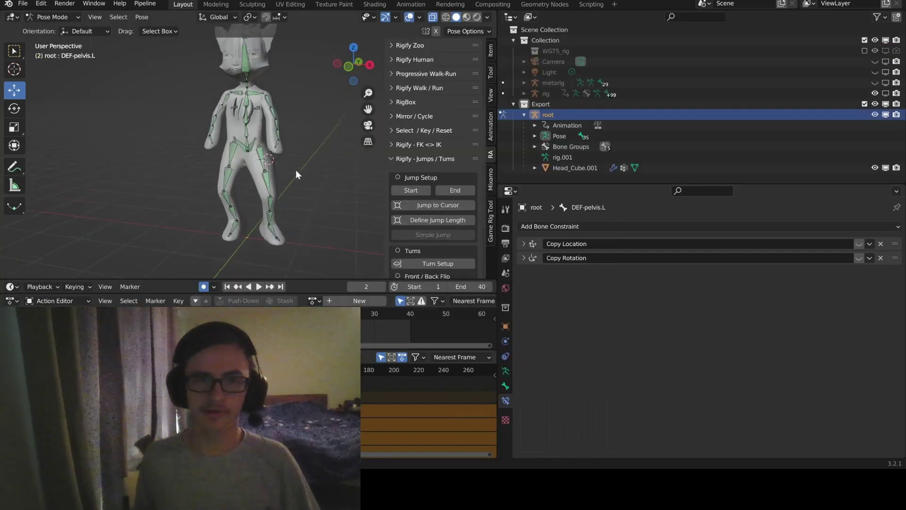
pyautogui.click(477, 17)
# Examine the white-furred character's head, neck and body proportions in side and front views.
pyautogui.moveTo(302, 169); pyautogui.dragTo(196, 167, button='middle')
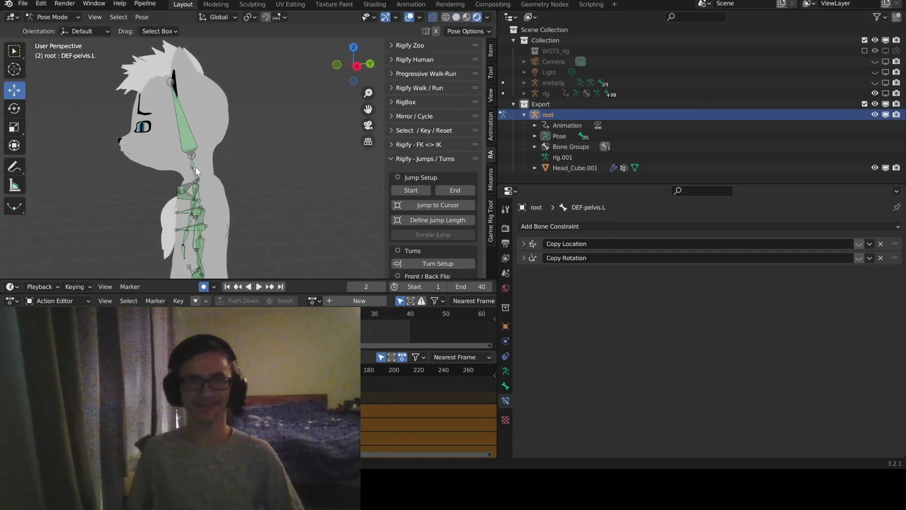
pyautogui.scroll(2, 230, 174)
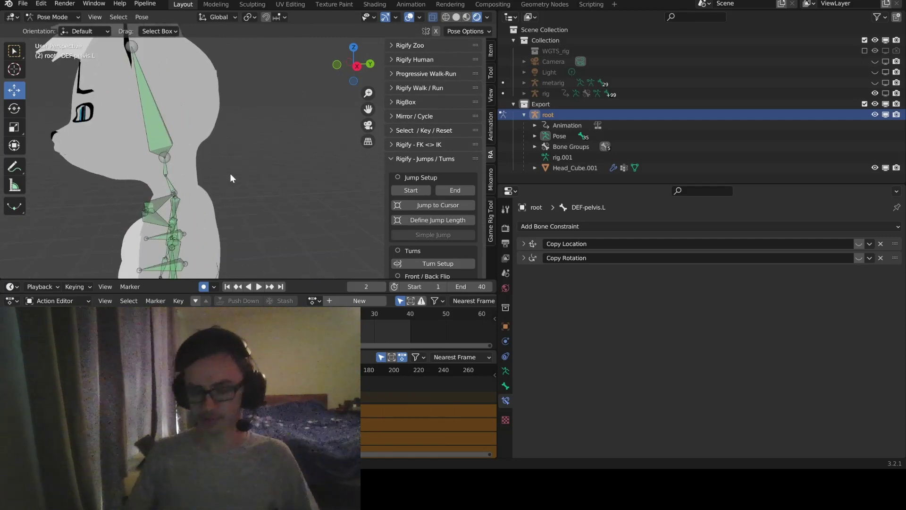
pyautogui.press('KP_1')
pyautogui.scroll(-2, 245, 166)
pyautogui.keyDown('shift'); pyautogui.moveTo(289, 53); pyautogui.dragTo(239, 84, button='middle'); pyautogui.keyUp('shift')
pyautogui.keyDown('shift'); pyautogui.moveTo(277, 202); pyautogui.dragTo(370, 224, button='middle'); pyautogui.keyUp('shift')
pyautogui.keyDown('shift'); pyautogui.moveTo(154, 187); pyautogui.dragTo(240, 158, button='middle'); pyautogui.keyUp('shift')
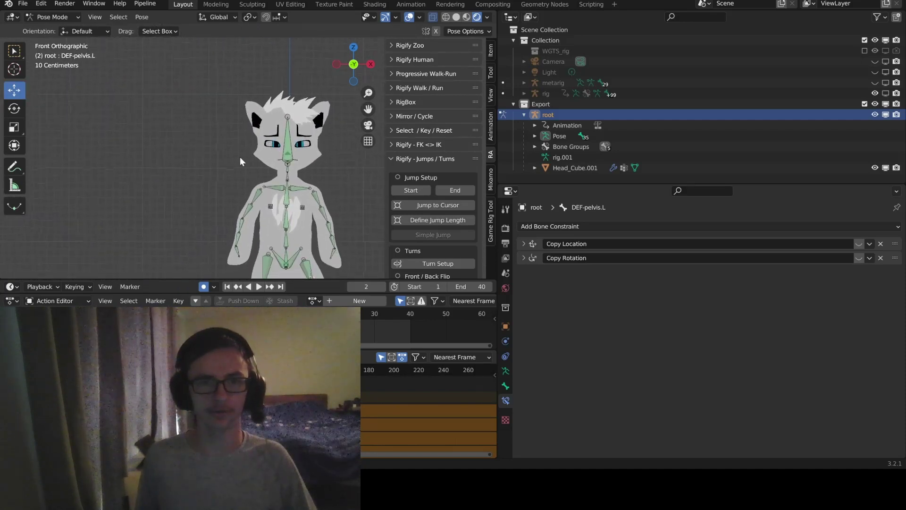
pyautogui.keyDown('shift'); pyautogui.moveTo(234, 203); pyautogui.dragTo(219, 154, button='middle'); pyautogui.keyUp('shift')
pyautogui.scroll(2, 264, 153)
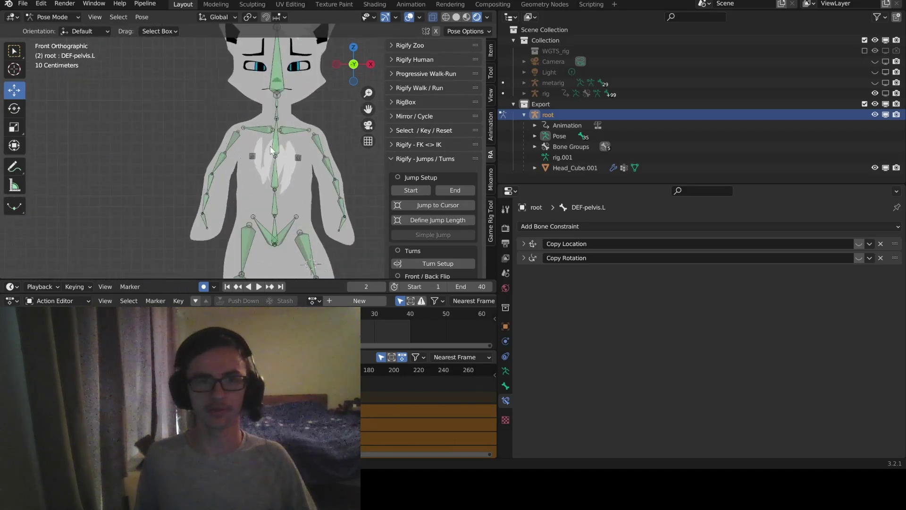
pyautogui.keyDown('shift'); pyautogui.moveTo(290, 126); pyautogui.dragTo(274, 196, button='middle'); pyautogui.keyUp('shift')
# Widen the 3D viewport, switch it to wireframe and examine the white-furred character's head topology from both sides.
pyautogui.moveTo(498, 149); pyautogui.dragTo(698, 149)
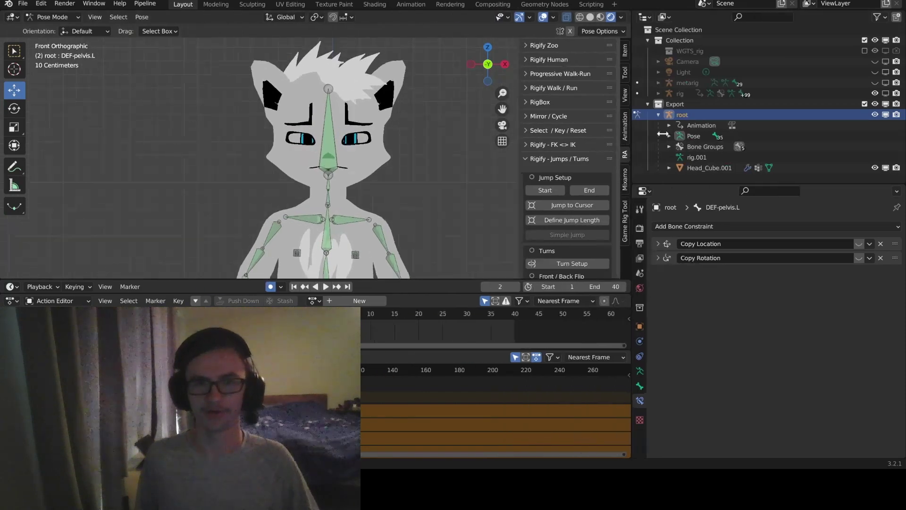
pyautogui.moveTo(405, 172); pyautogui.dragTo(457, 165, button='middle')
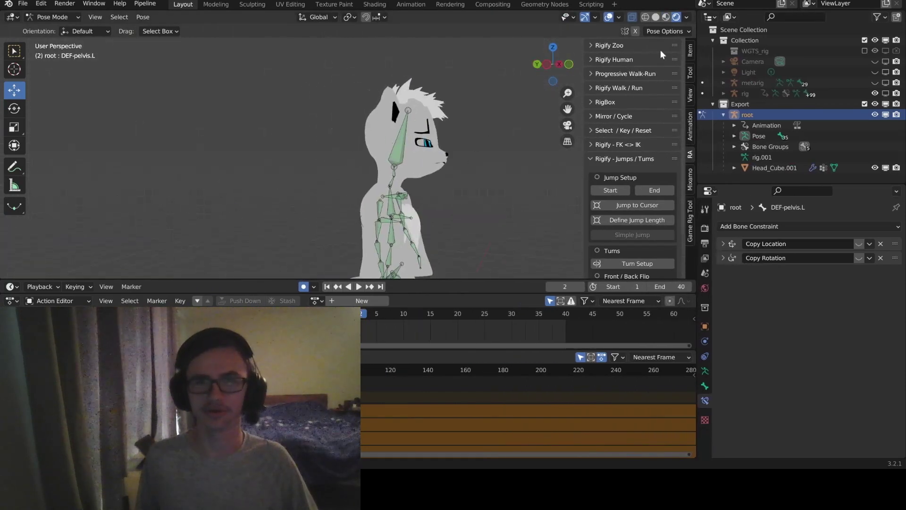
pyautogui.click(645, 17)
pyautogui.moveTo(466, 123); pyautogui.dragTo(276, 147, button='middle')
pyautogui.scroll(3, 324, 162)
pyautogui.scroll(4, 212, 154)
pyautogui.moveTo(193, 178); pyautogui.dragTo(127, 171, button='middle')
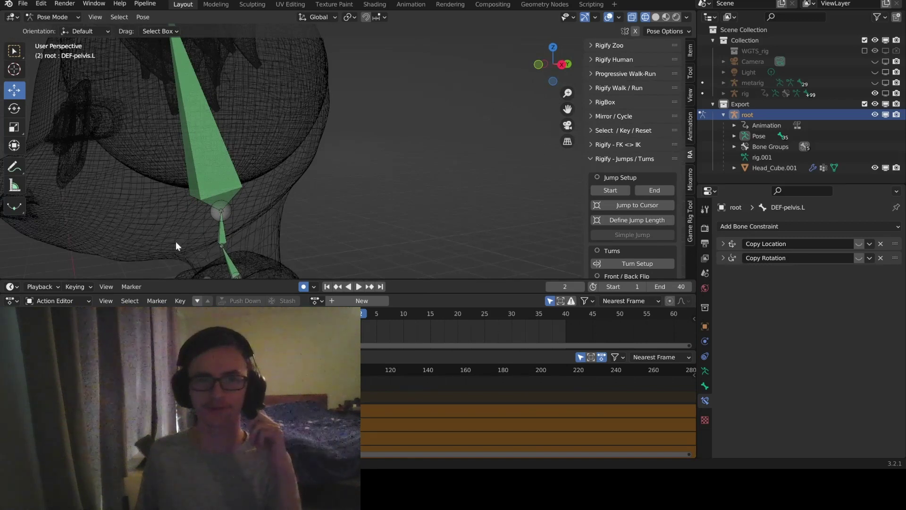
pyautogui.scroll(-4, 222, 184)
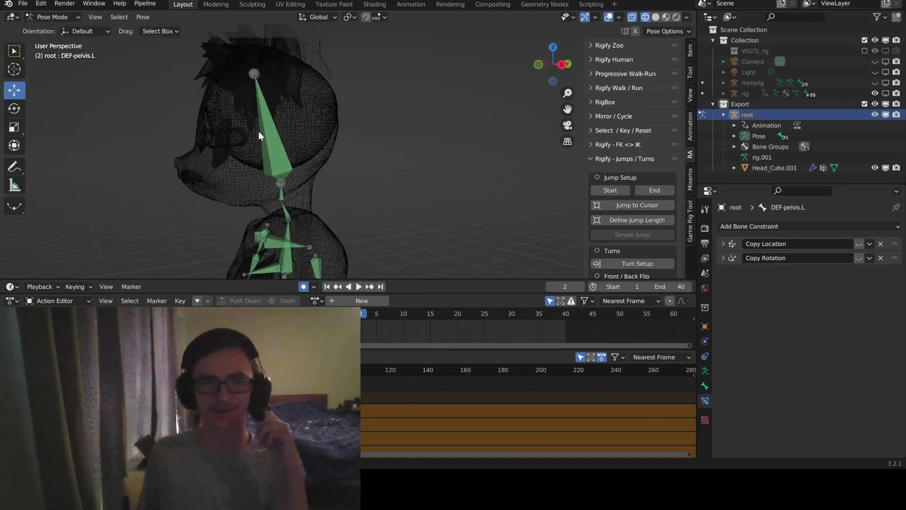
# Reopen the blue eared character's file, switch it to wireframe and examine the facial bones and head mesh from several angles.
pyautogui.click(24, 4)
pyautogui.press('Escape')
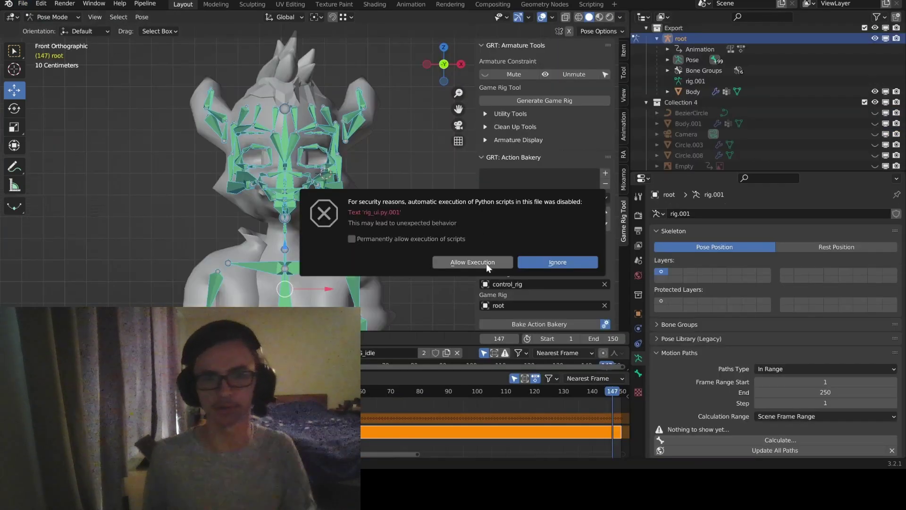
pyautogui.click(578, 17)
pyautogui.moveTo(314, 168)
pyautogui.mouseDown(button='middle')
pyautogui.moveTo(359, 168)
pyautogui.moveTo(314, 169)
pyautogui.moveTo(324, 122)
pyautogui.mouseUp(button='middle')
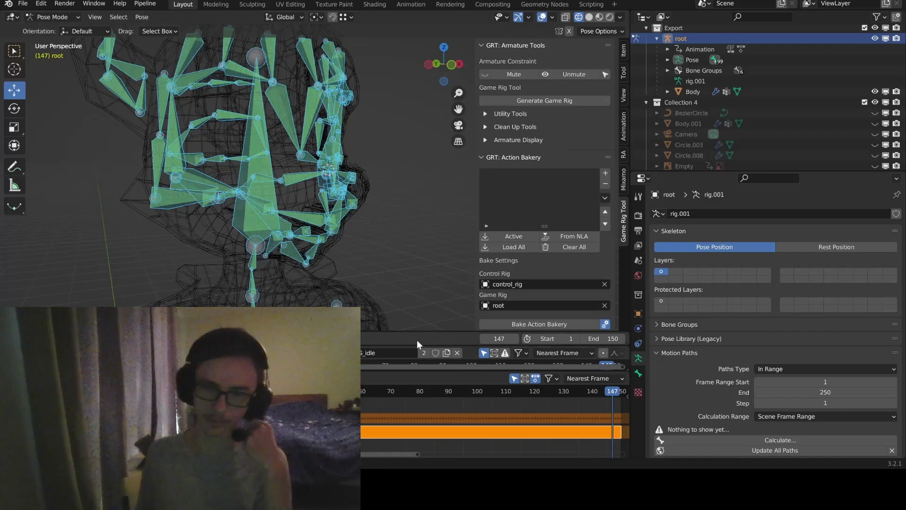
pyautogui.press('KP_1')
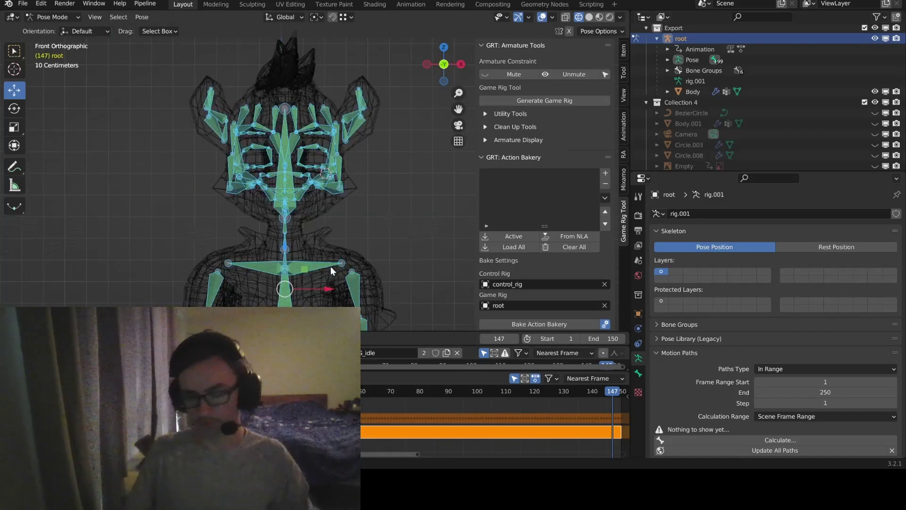
pyautogui.press('KP_3')
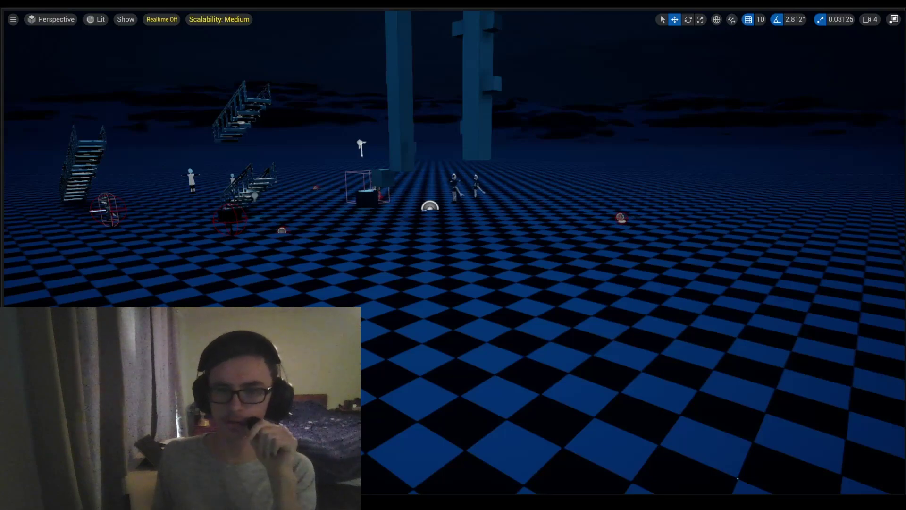
# Switch to the Unreal Editor and survey the checkered test level's pillars, stairs and placed characters from several angles.
pyautogui.moveTo(453, 255); pyautogui.dragTo(507, 274, button='right')
pyautogui.press('w')
pyautogui.press('s')
pyautogui.moveTo(396, 257); pyautogui.dragTo(371, 253, button='right')
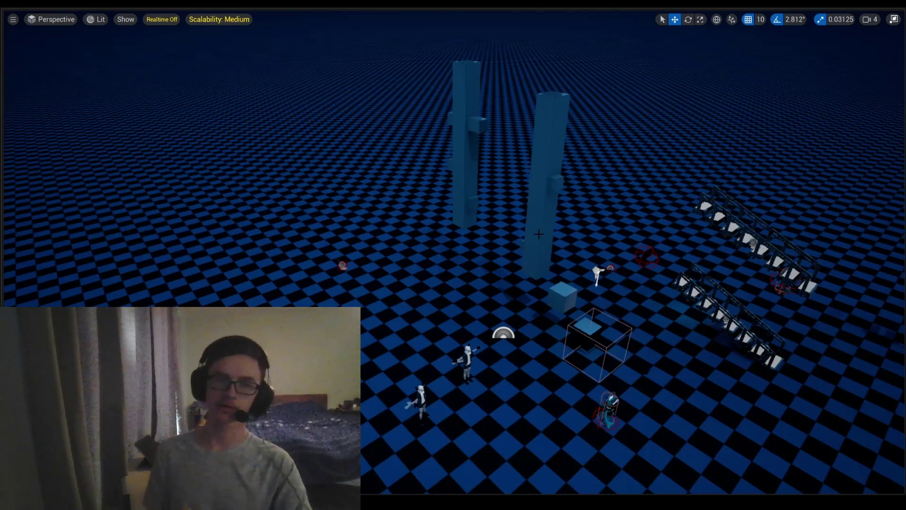
pyautogui.moveTo(453, 255); pyautogui.dragTo(688, 278, button='right')
pyautogui.press('w')
pyautogui.press('a')
pyautogui.moveTo(488, 302); pyautogui.dragTo(483, 265, button='right')
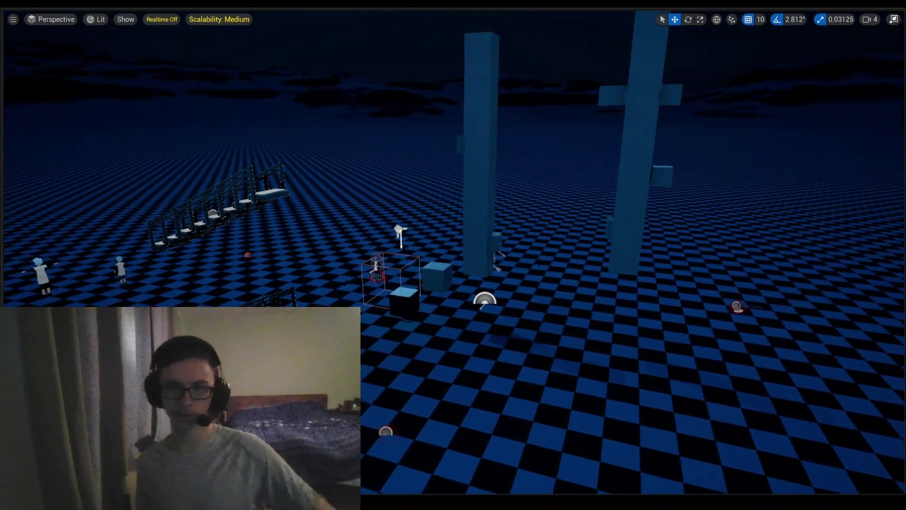
# Start playing the level in the editor and view the blue-haired player character up close.
pyautogui.hotkey('alt', 'p')
pyautogui.click(482, 265)
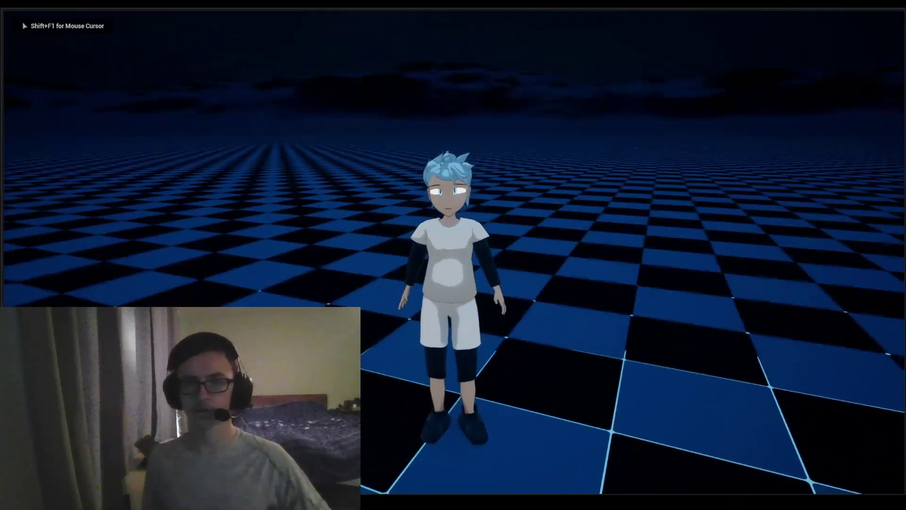
pyautogui.scroll(3, 453, 253)
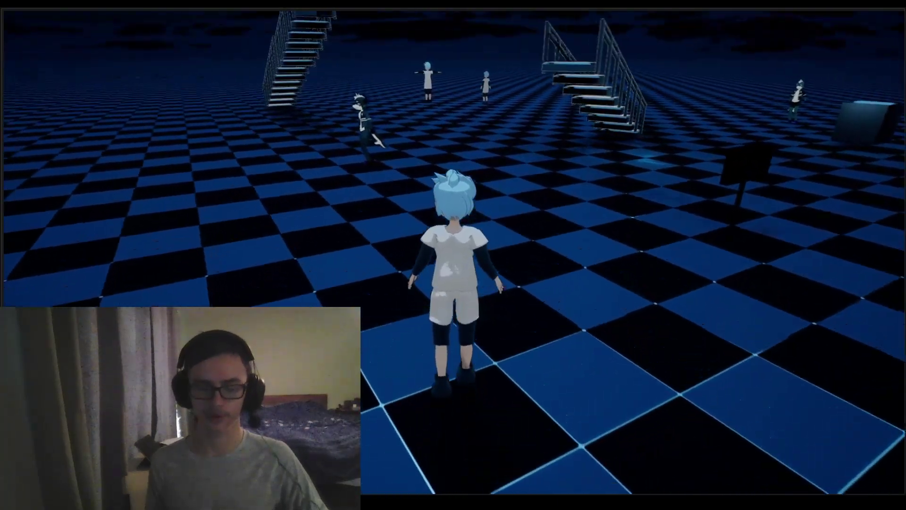
# Walk the player character over to the two standing blue-haired models and compare its proportions with the T-posed one.
pyautogui.press('a')
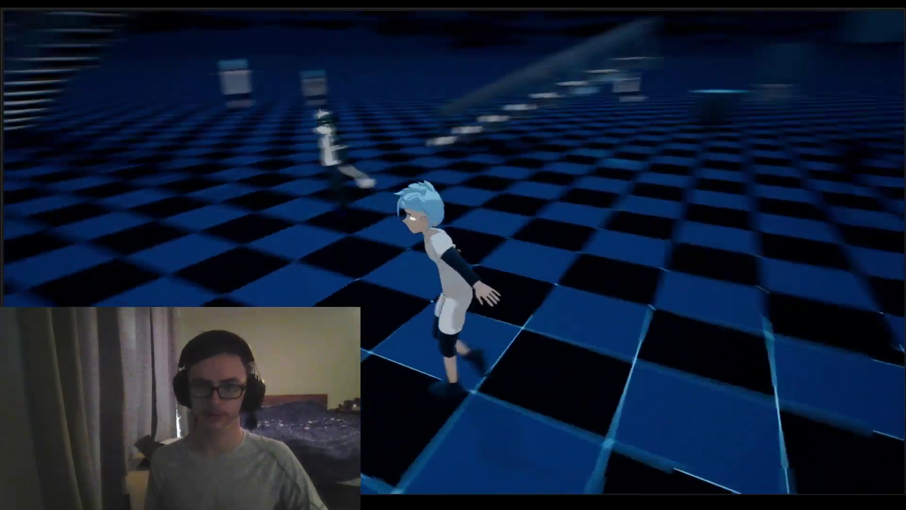
pyautogui.press('w')
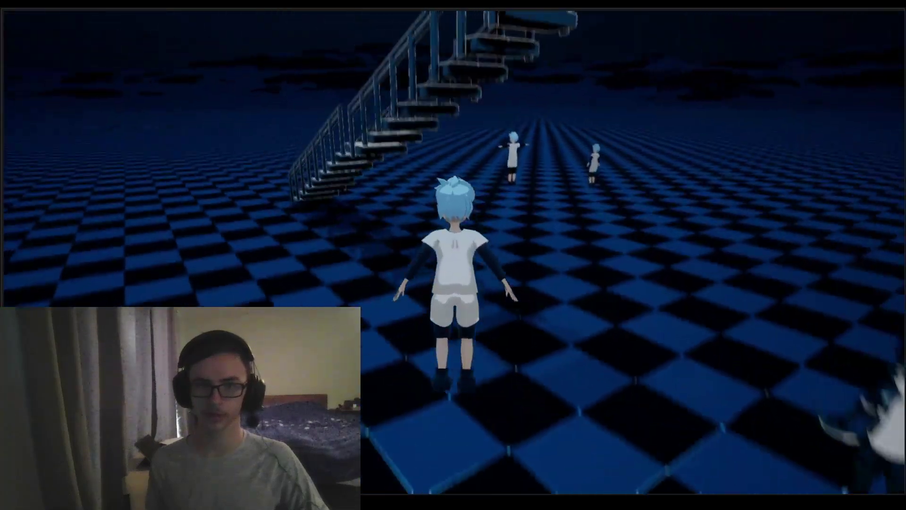
pyautogui.press('a')
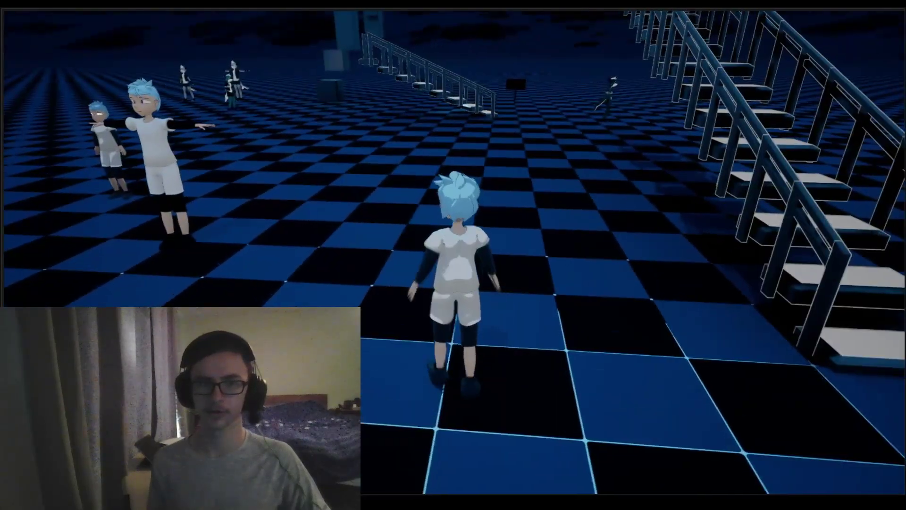
pyautogui.press('w')
pyautogui.press('a')
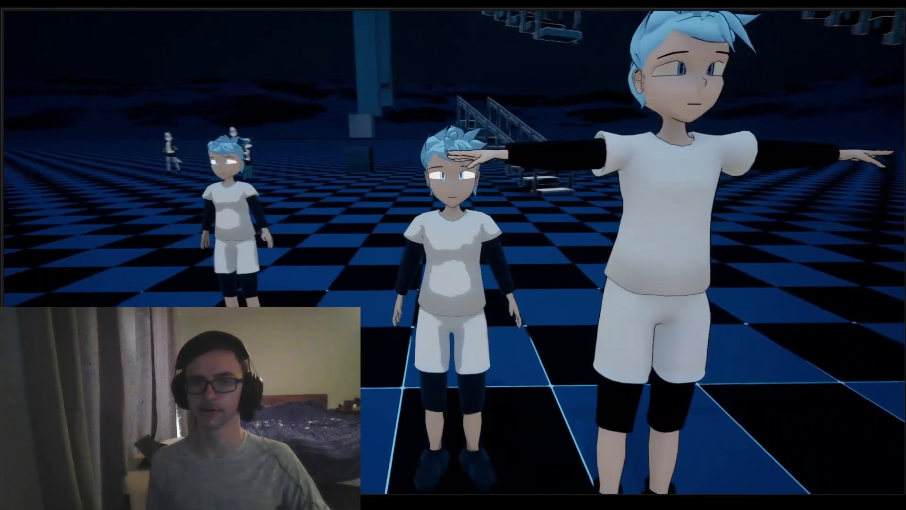
pyautogui.press('a')
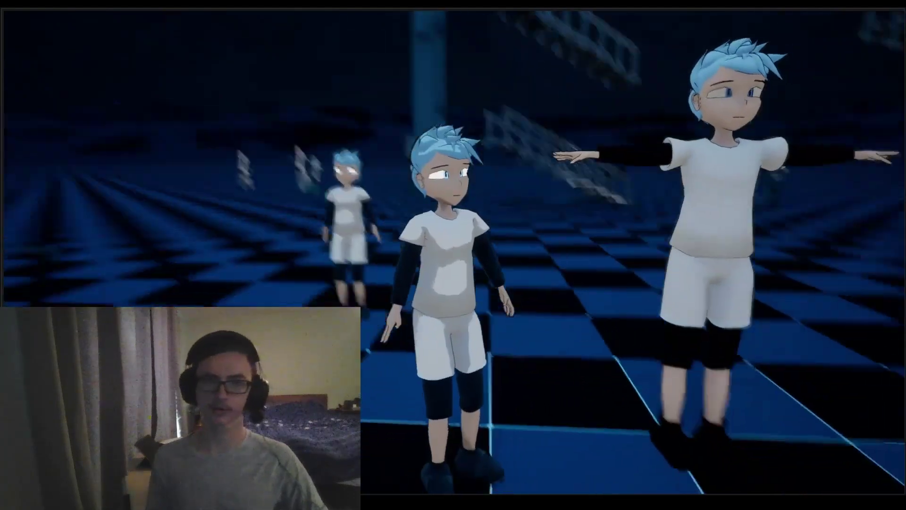
pyautogui.press('s')
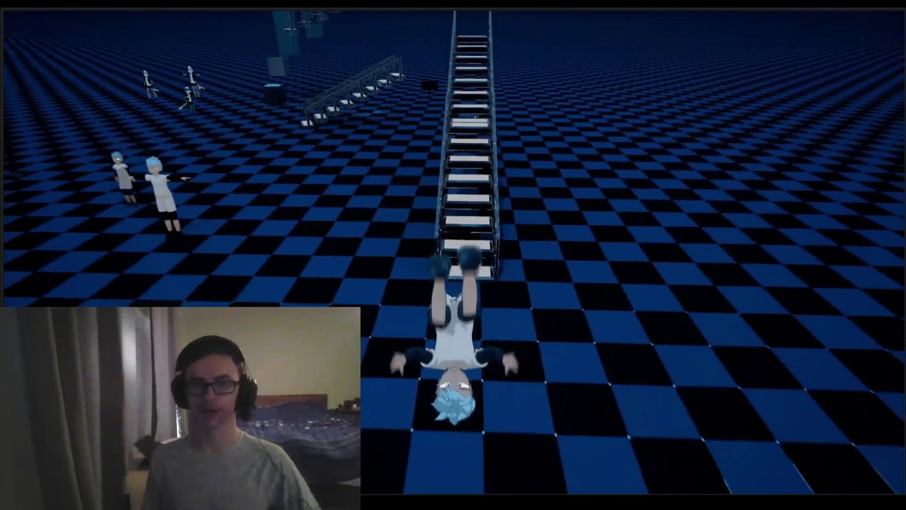
# Test the player character's running, jumping and mid-air flip around the large staircase.
pyautogui.press('w')
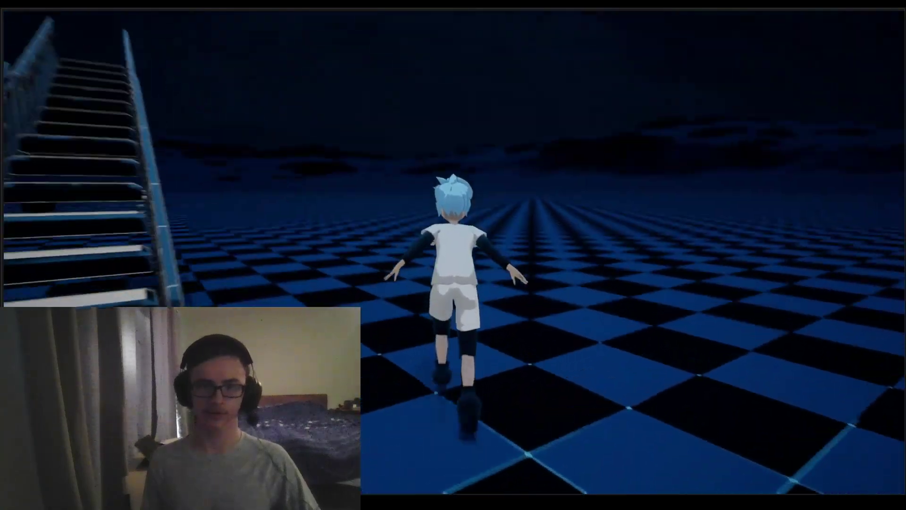
pyautogui.press('space')
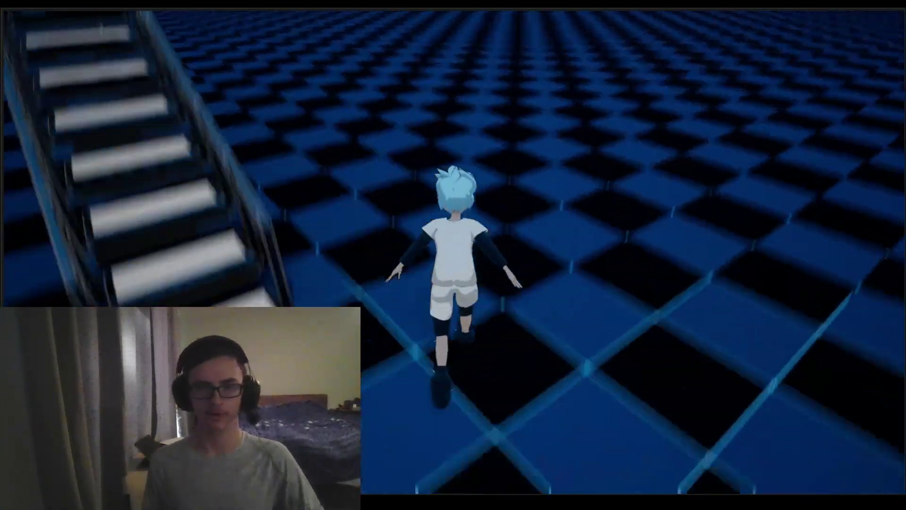
pyautogui.press('space')
pyautogui.press('space')
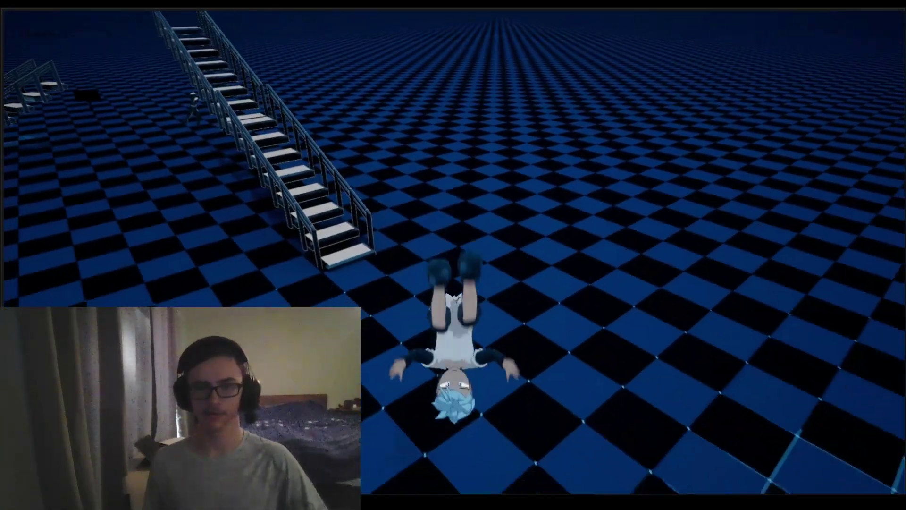
pyautogui.press('w')
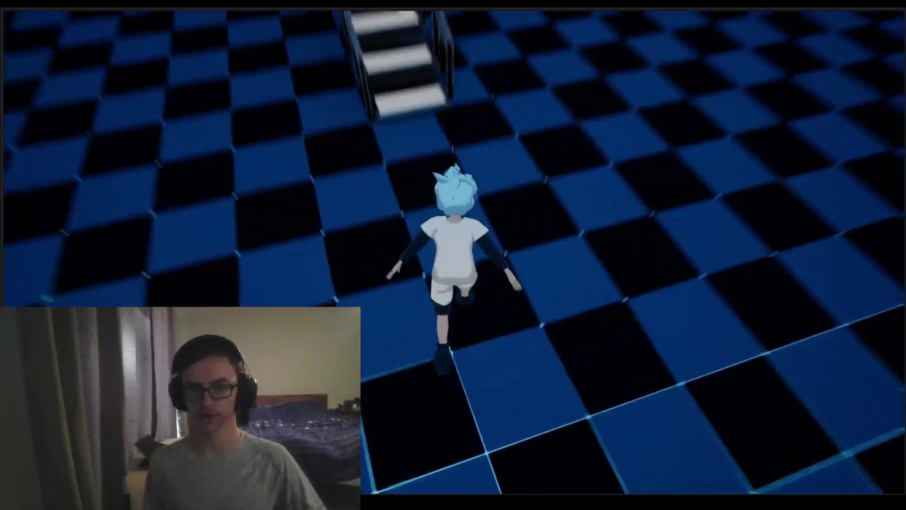
pyautogui.press('w')
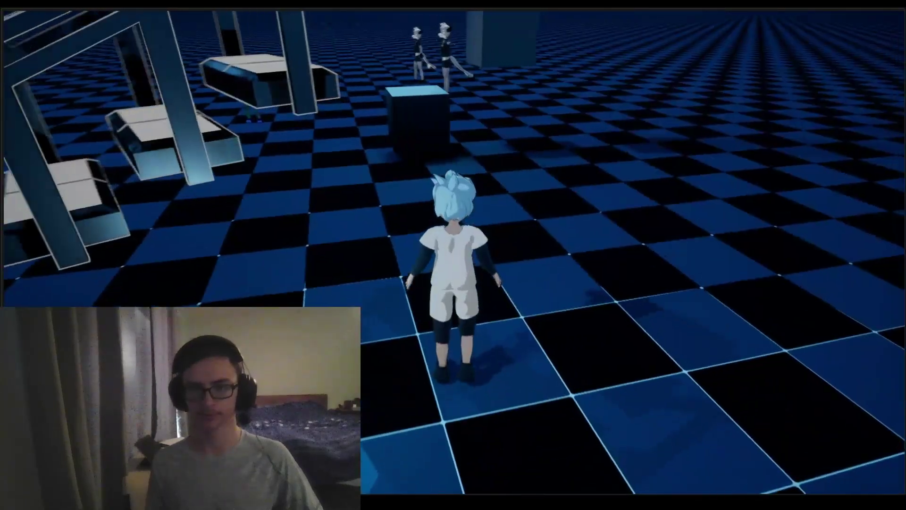
# Run the player character to the low box near the pillars and test jumping onto it.
pyautogui.press('w')
pyautogui.press('space')
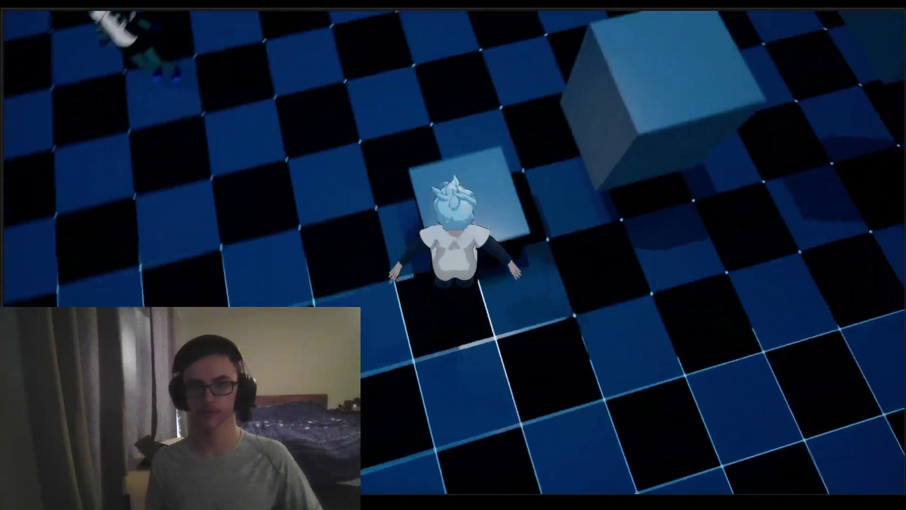
pyautogui.press('space')
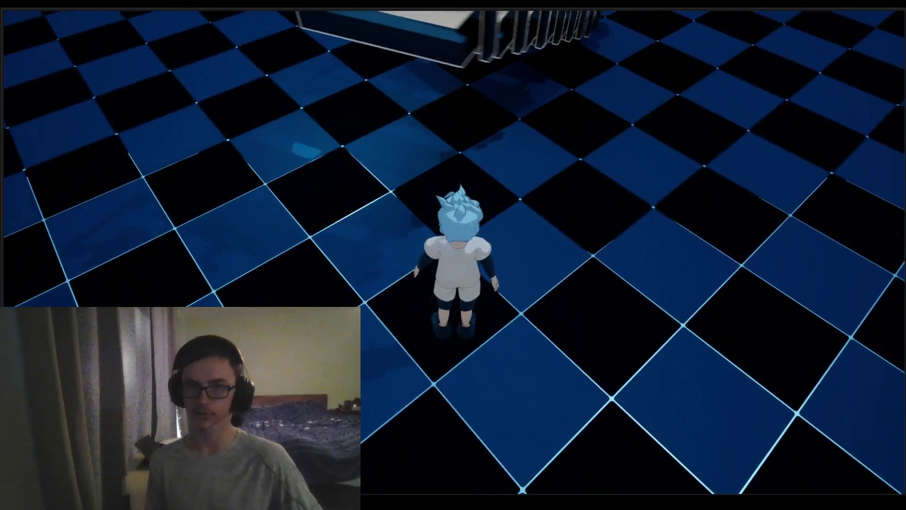
# Move the player character onto the small staircase and test jumping around its steps.
pyautogui.press('w')
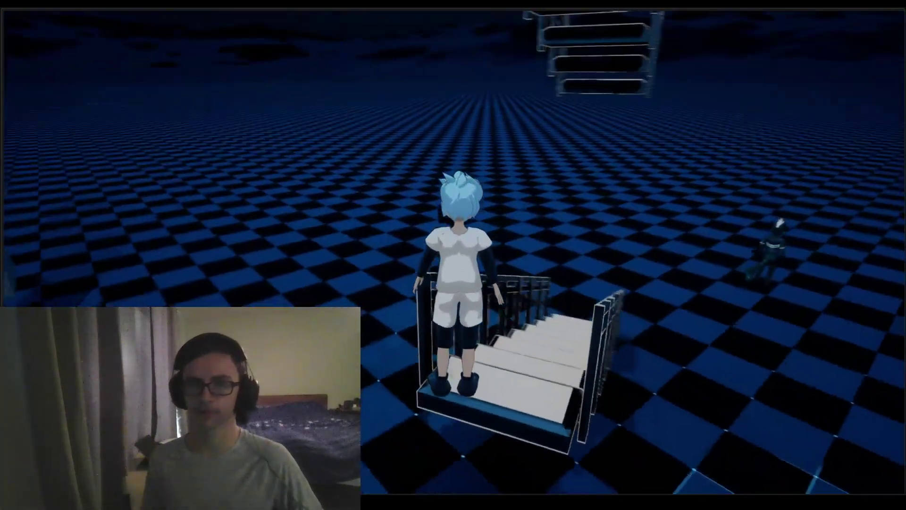
pyautogui.press('space')
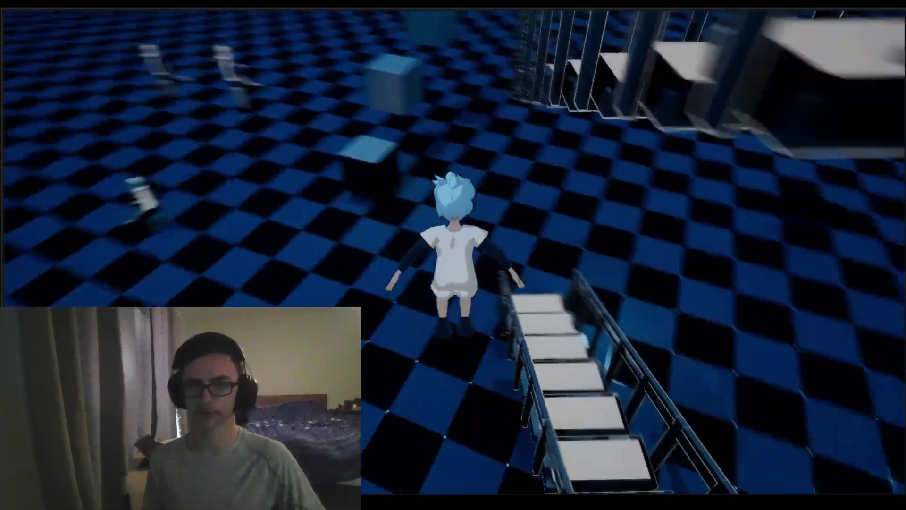
pyautogui.press('space')
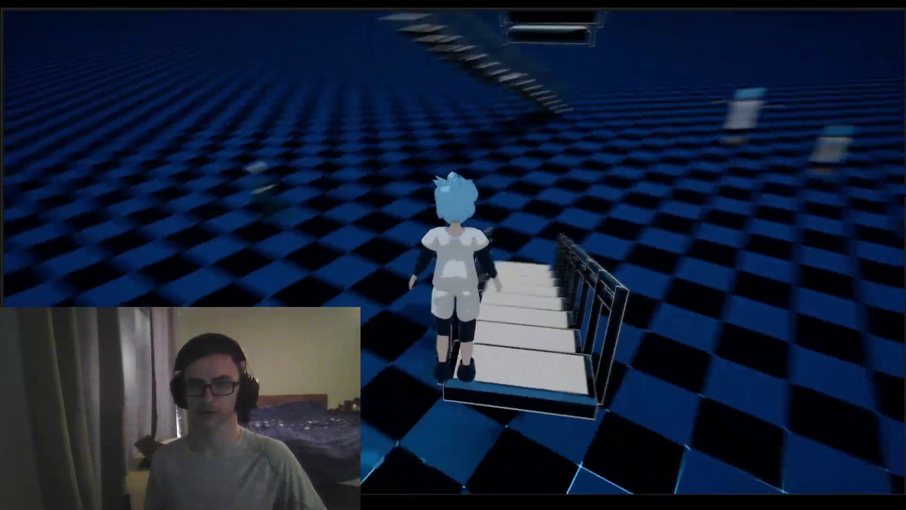
# Test running and jumping along the staircases, including jumping off one onto another.
pyautogui.press('space')
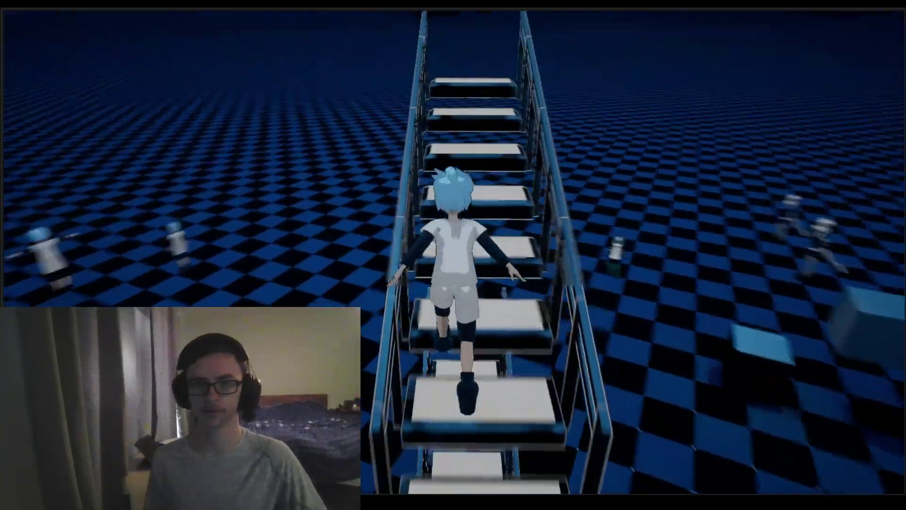
pyautogui.press('space')
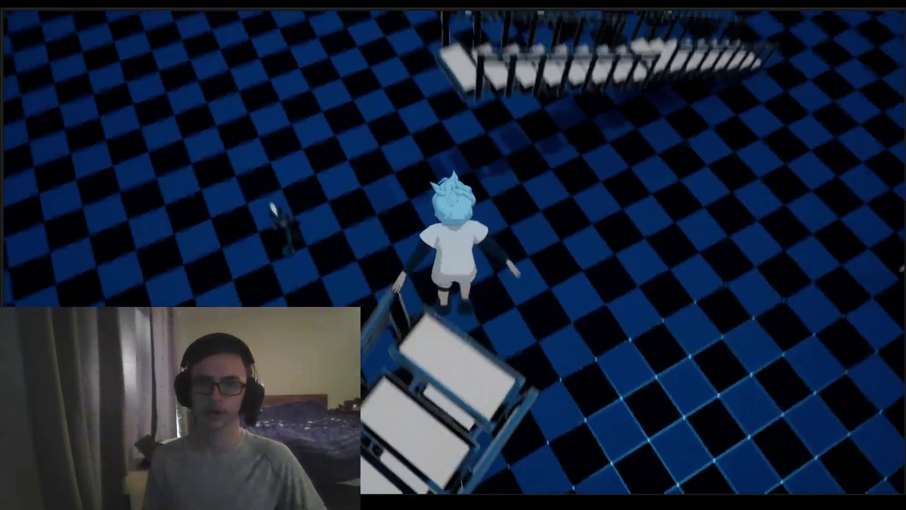
pyautogui.press('space')
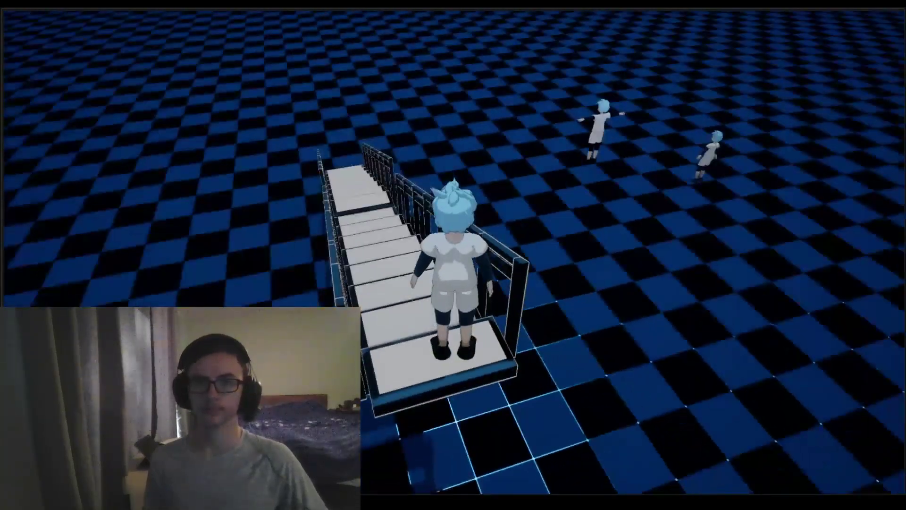
pyautogui.press('w')
pyautogui.press('space')
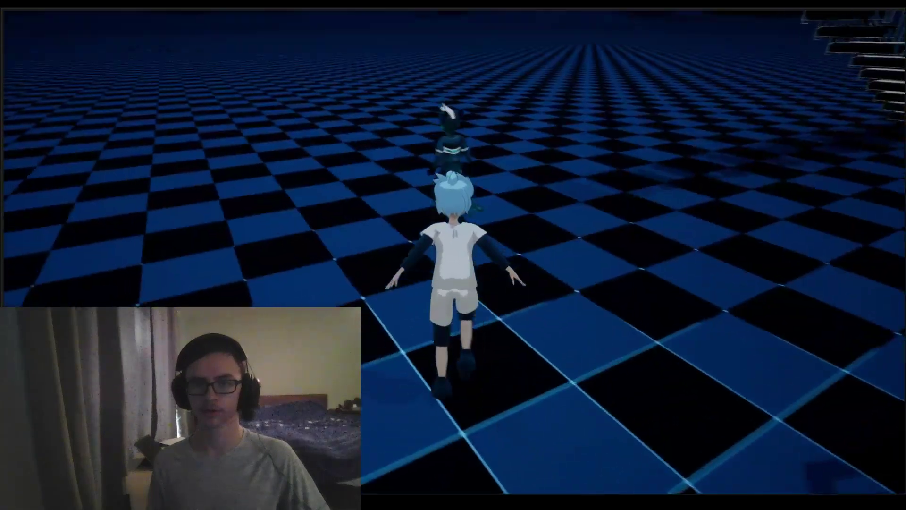
# Interact with the black sign, and talk to the dark-furred character, answering "Hi!!" and finishing the dialogue.
pyautogui.press('w')
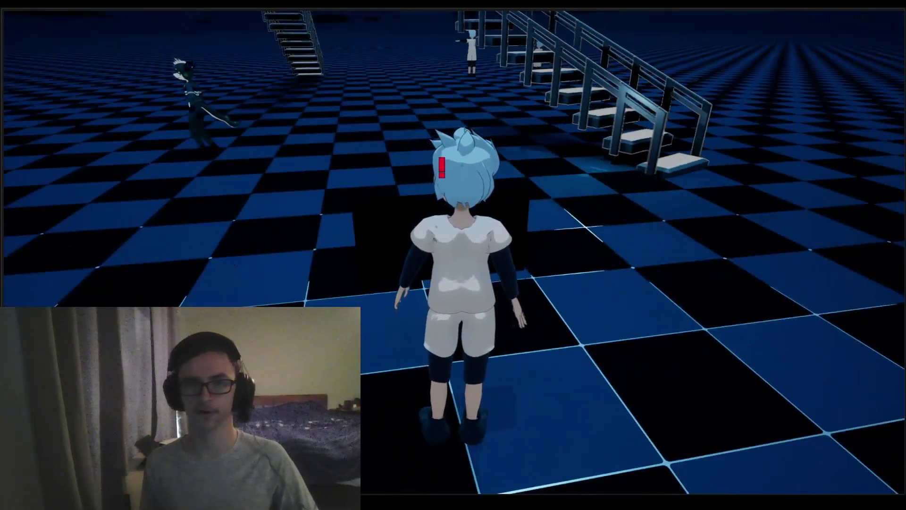
pyautogui.press('e')
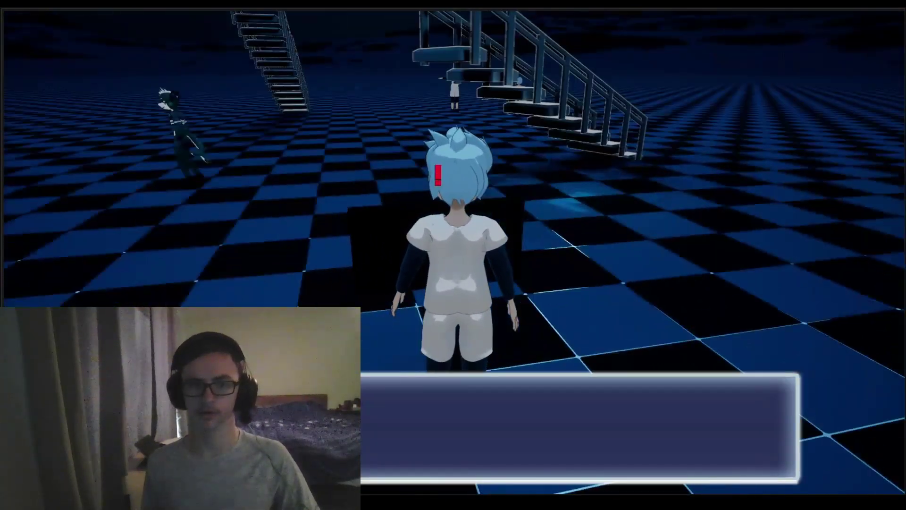
pyautogui.press('e')
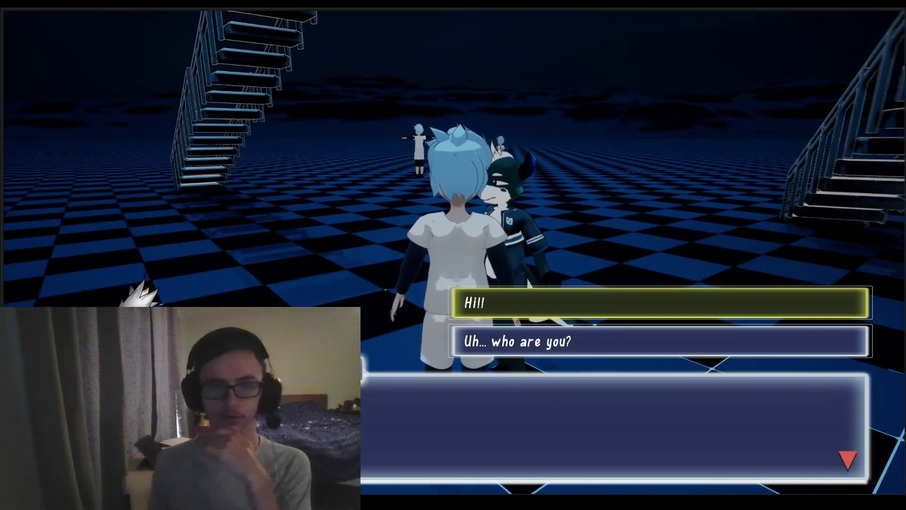
pyautogui.click(499, 305)
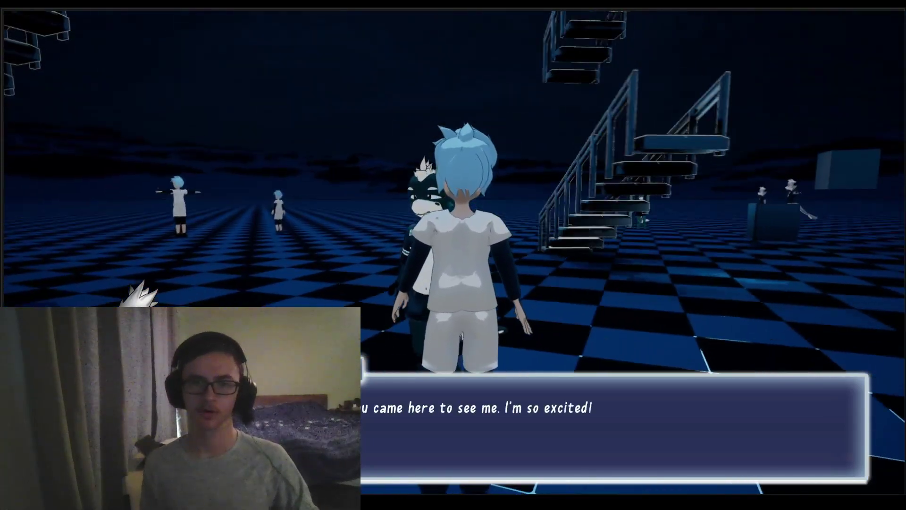
pyautogui.press('space')
# Run and jump the player character past the small staircase towards the teal character near the grey models.
pyautogui.press('w')
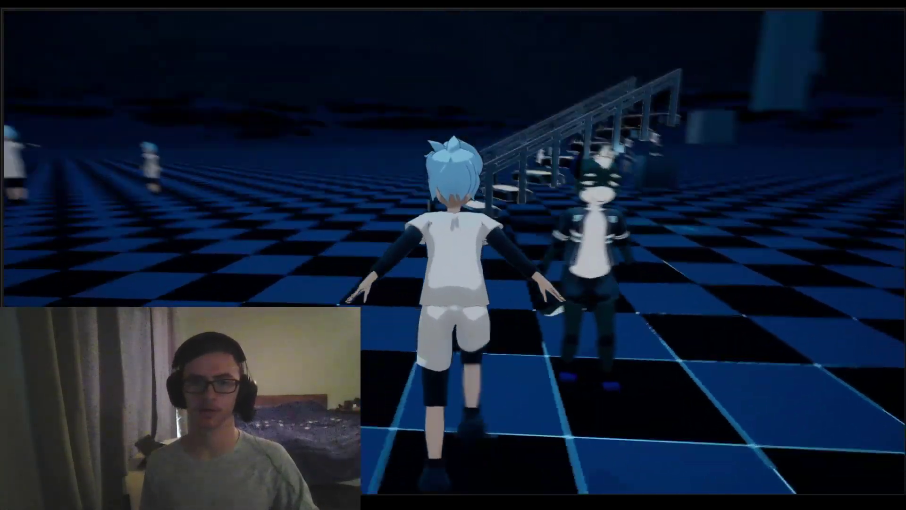
pyautogui.press('space')
pyautogui.press('w')
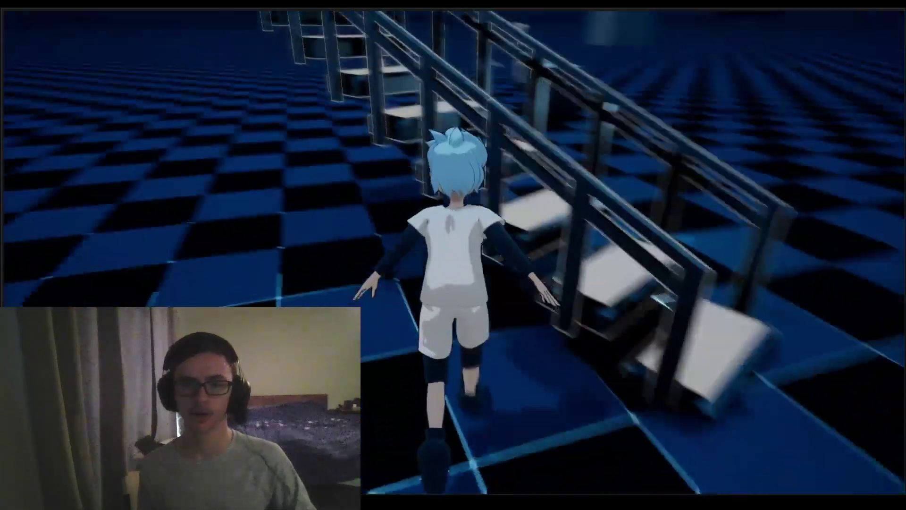
pyautogui.press('space')
pyautogui.press('w')
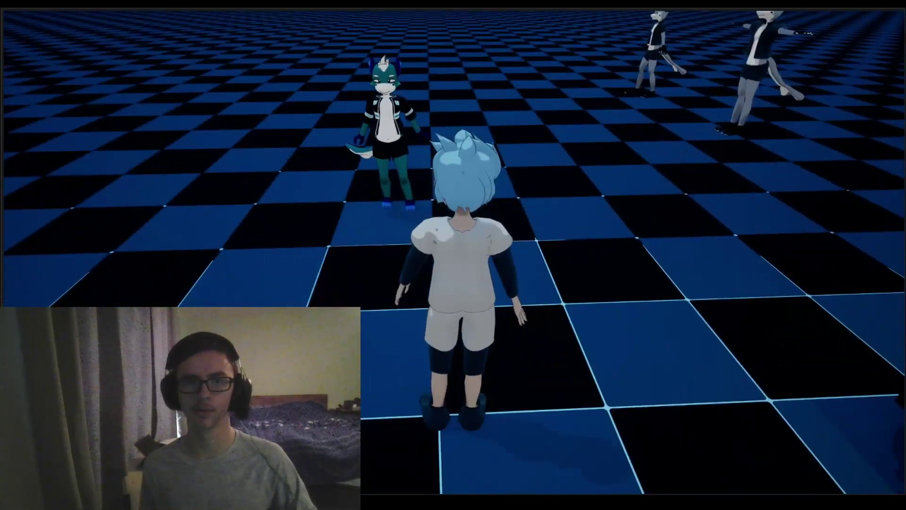
# Walk up to the teal character Zarkon, talk to him and accept his candy quest with "Ok".
pyautogui.press('w')
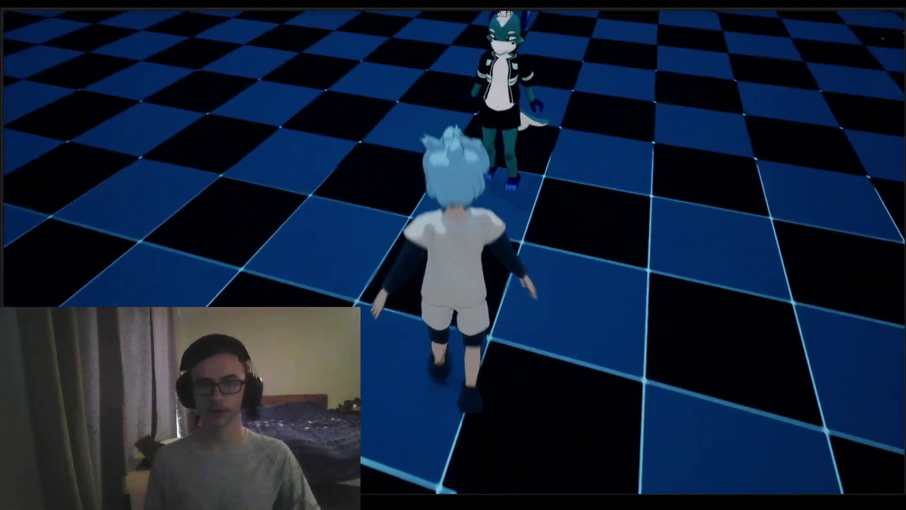
pyautogui.press('e')
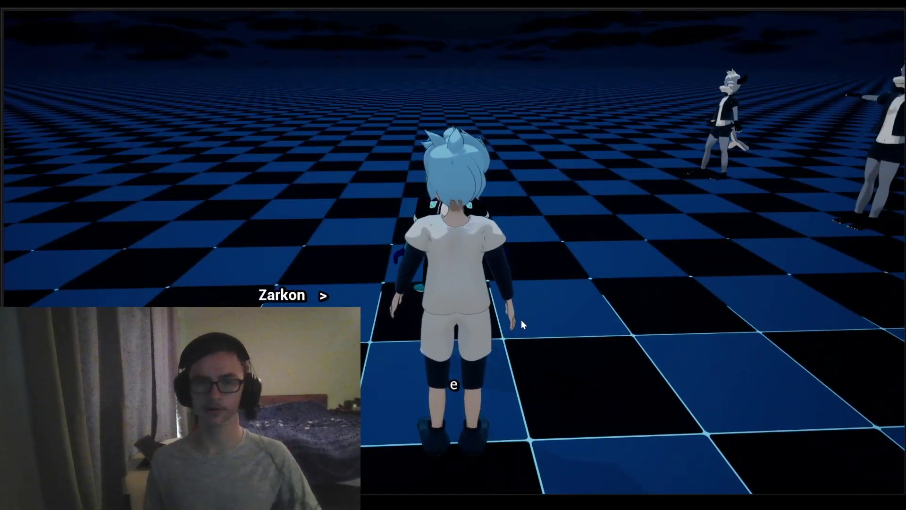
pyautogui.press('e')
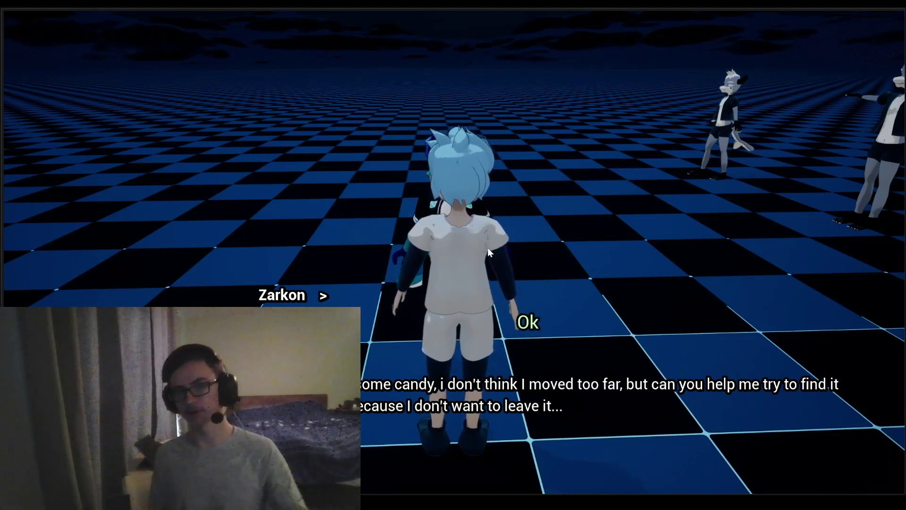
pyautogui.click(529, 336)
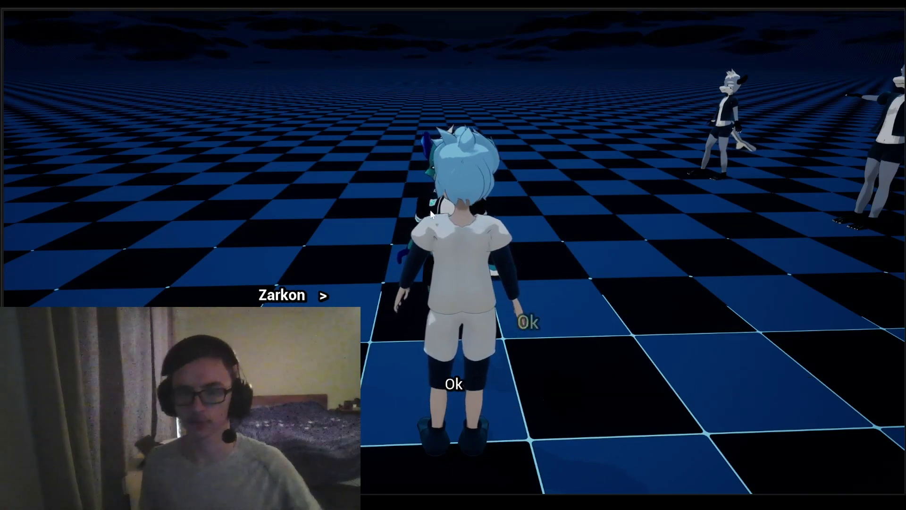
# Run and jump across the checkered floor to find Zarkon's candy for My New Quest.
pyautogui.press('w')
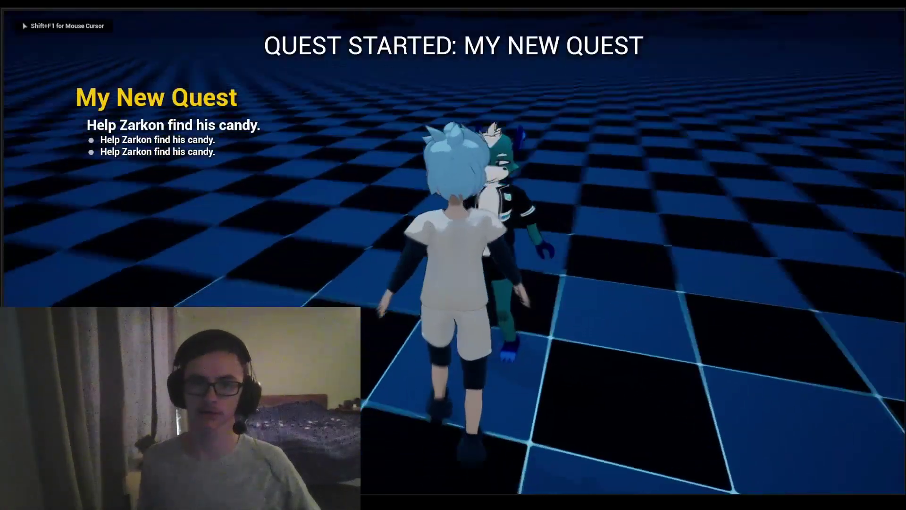
pyautogui.press('w')
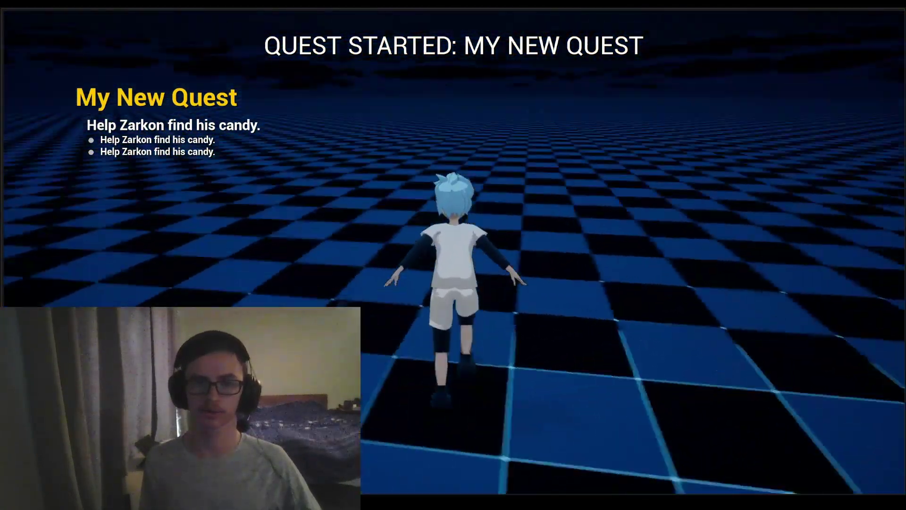
pyautogui.press('space')
pyautogui.press('space')
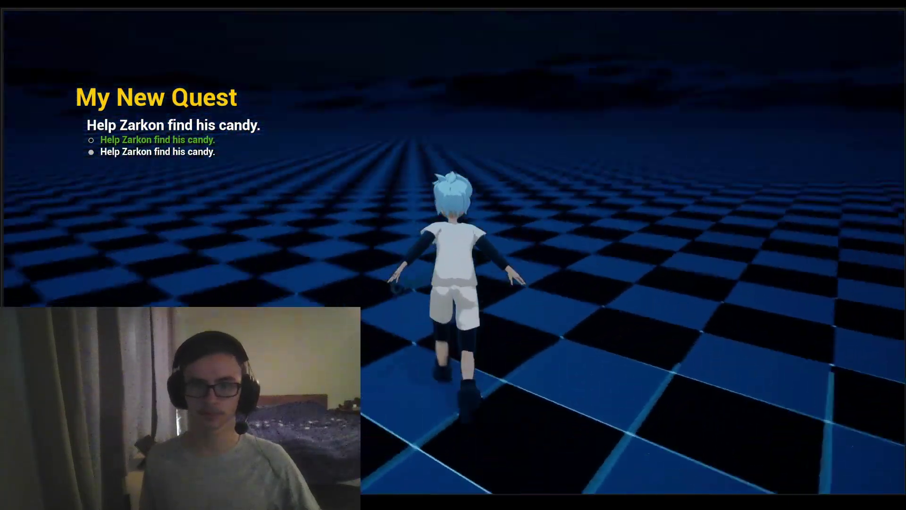
# Return to Zarkon, talk to him and give the candy back.
pyautogui.press('w')
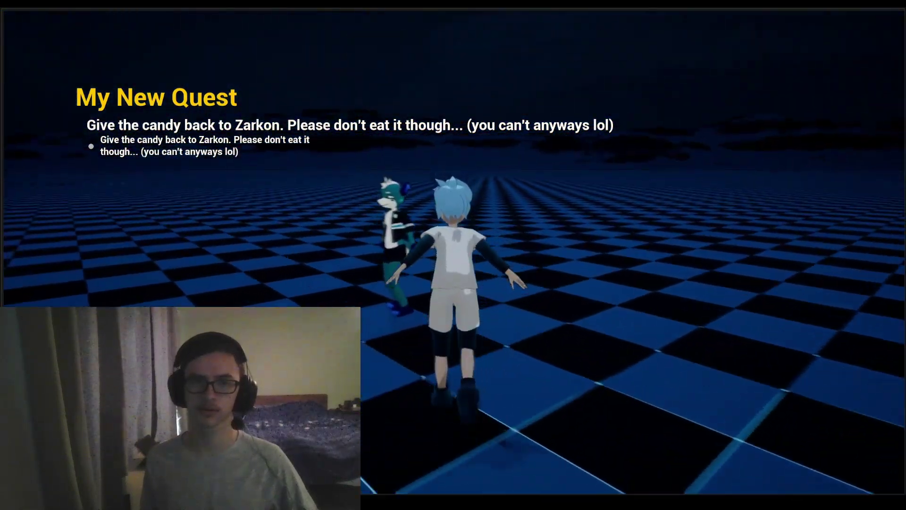
pyautogui.press('e')
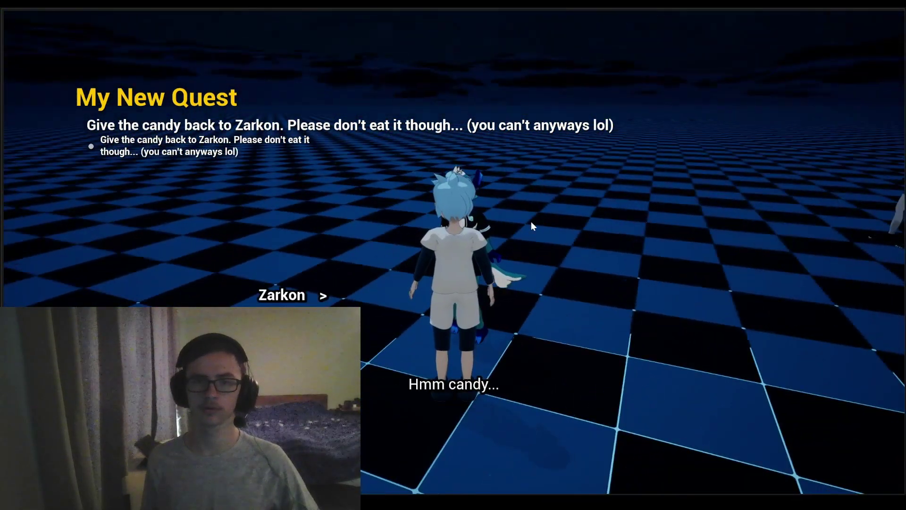
pyautogui.click(558, 351)
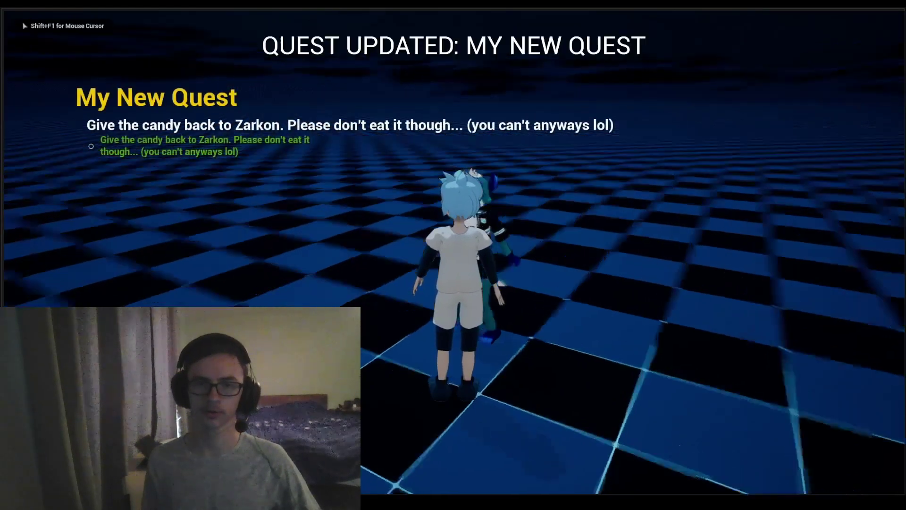
# Run the player character towards the grey models and boxes, and jump onto the box beside the tall pillar.
pyautogui.press('w')
pyautogui.press('w')
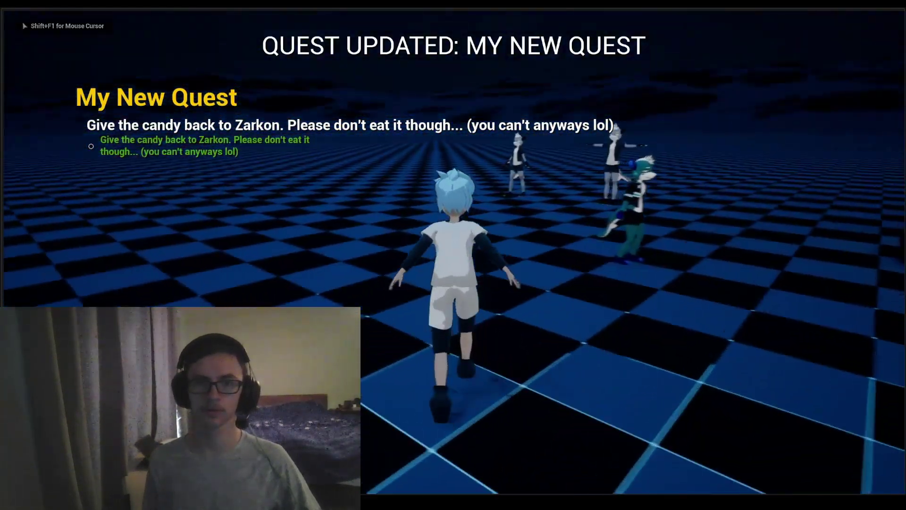
pyautogui.press('w')
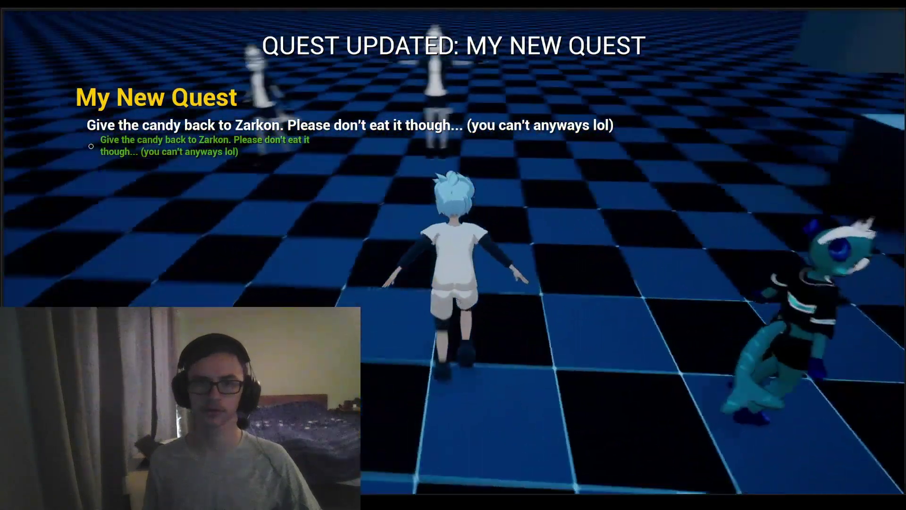
pyautogui.press('w')
pyautogui.press('space')
pyautogui.press('space')
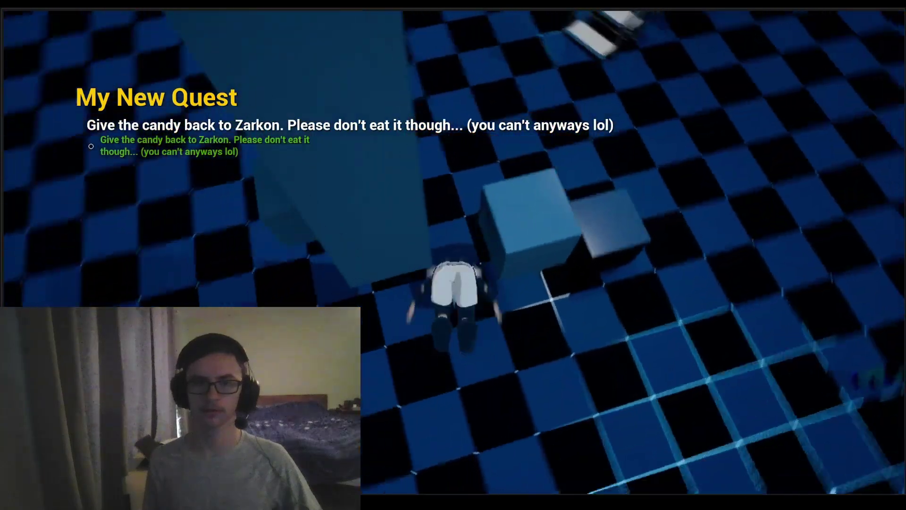
pyautogui.press('w')
pyautogui.press('space')
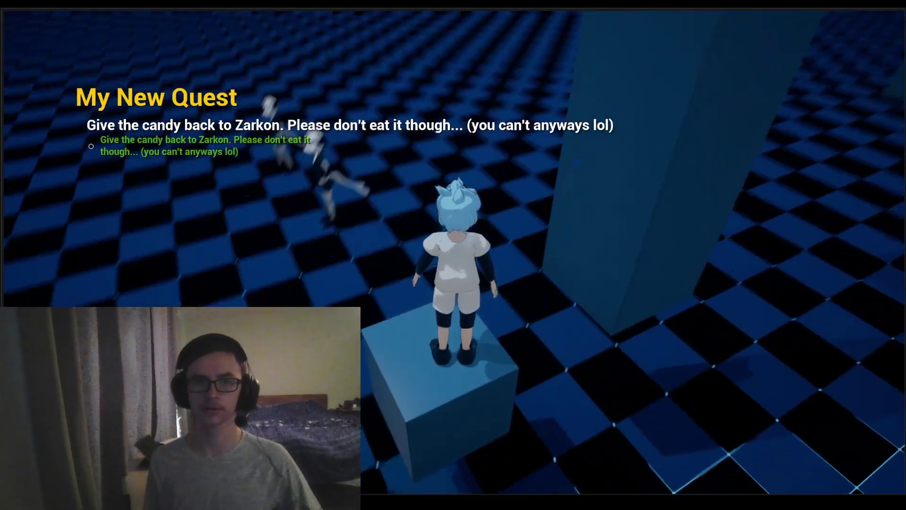
# Test jumping from the box around the tall pillar.
pyautogui.press('w')
pyautogui.press('space')
pyautogui.press('w')
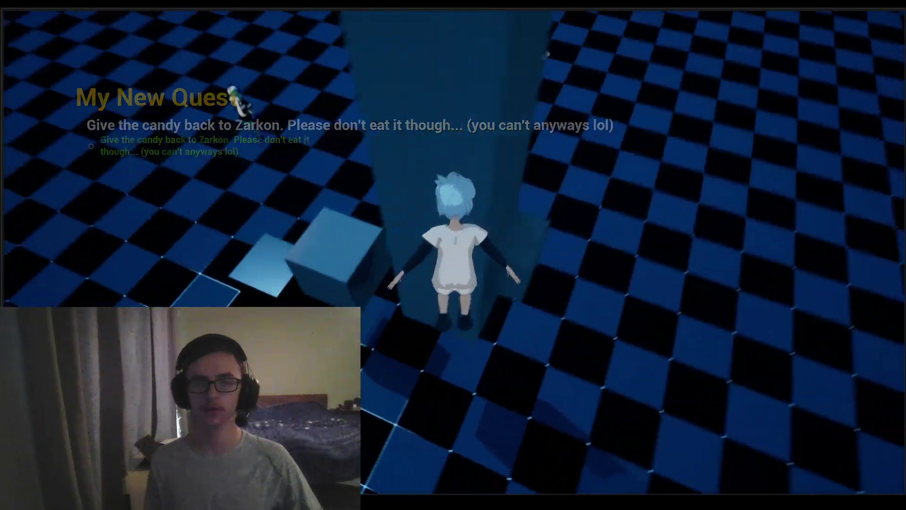
pyautogui.press('space')
pyautogui.press('space')
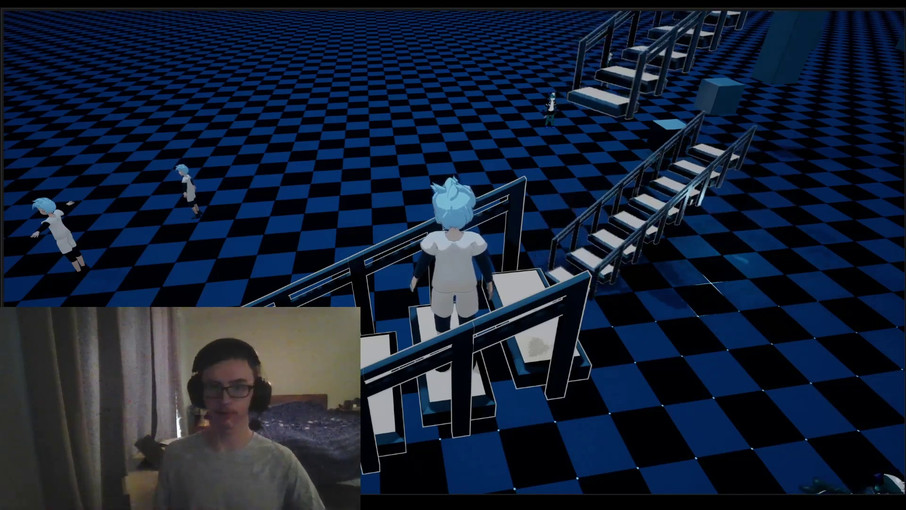
# Jump down from the high staircase, talk to the dark-furred character again and close the dialogue.
pyautogui.press('w')
pyautogui.press('space')
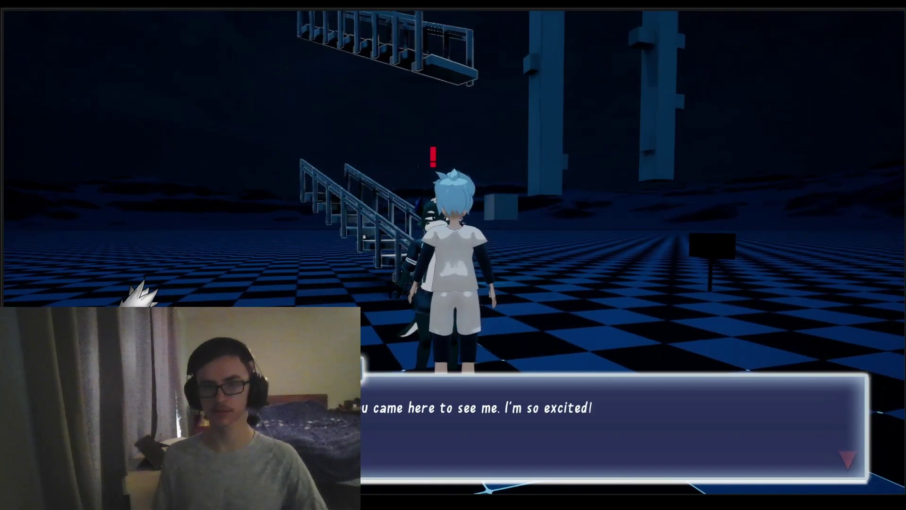
pyautogui.press('space')
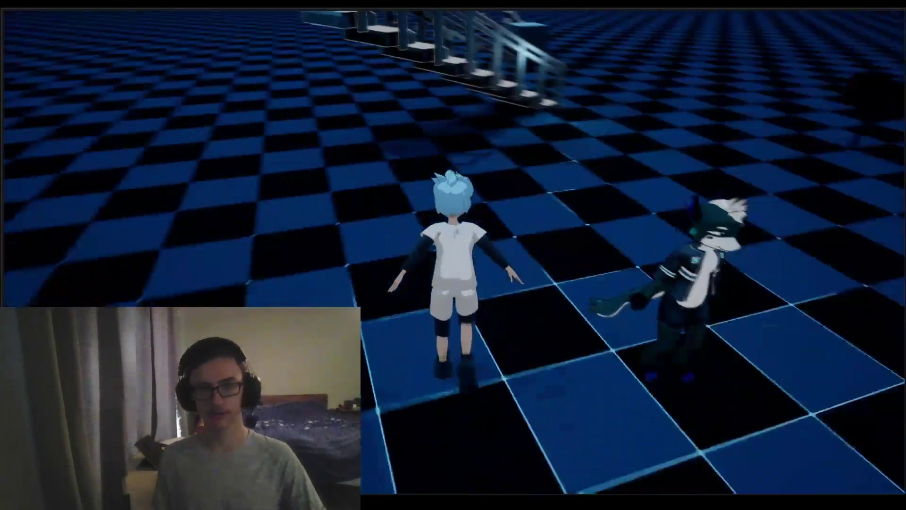
# Run the player character over the small staircase and jump down near the low box.
pyautogui.press('w')
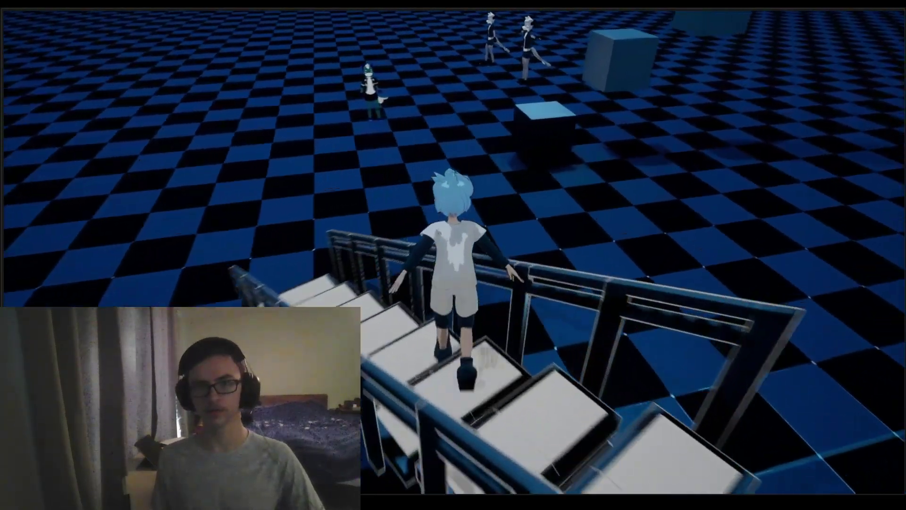
pyautogui.press('space')
pyautogui.press('w')
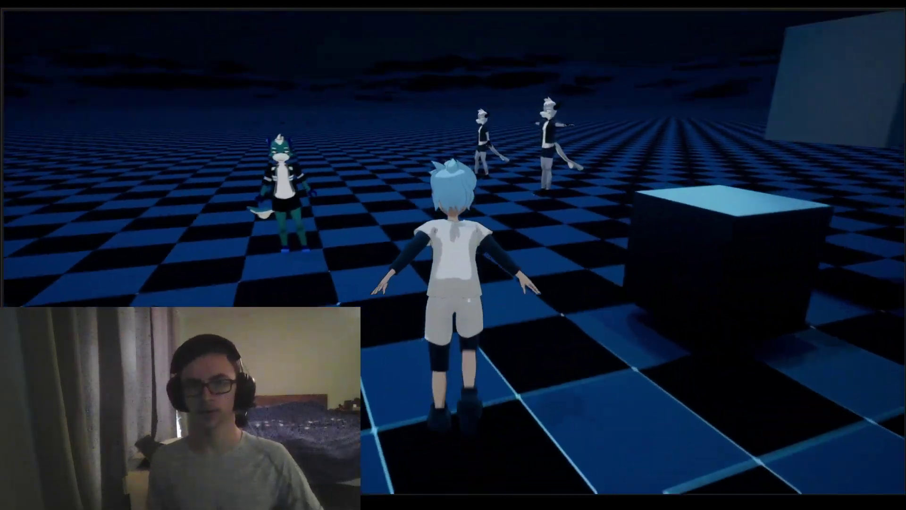
# Walk the player character around the two grey models to compare proportions, and turn it to a side view.
pyautogui.press('w')
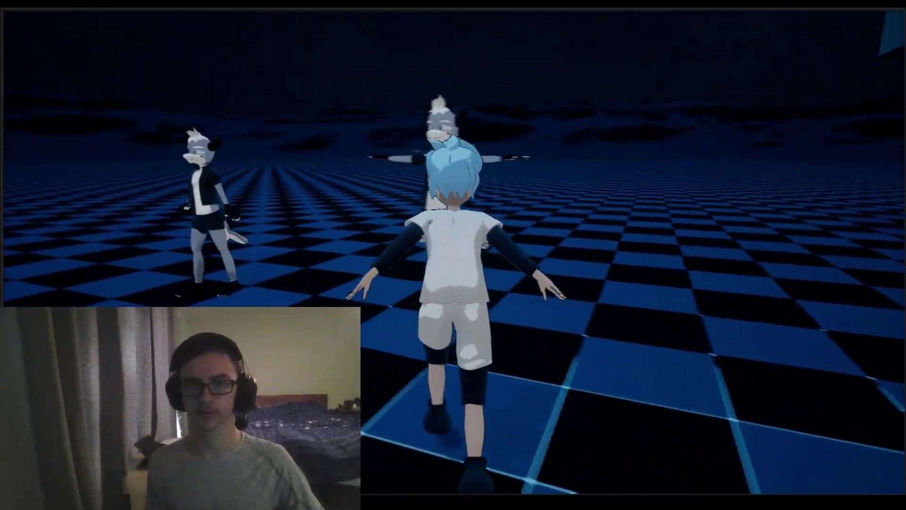
pyautogui.press('w')
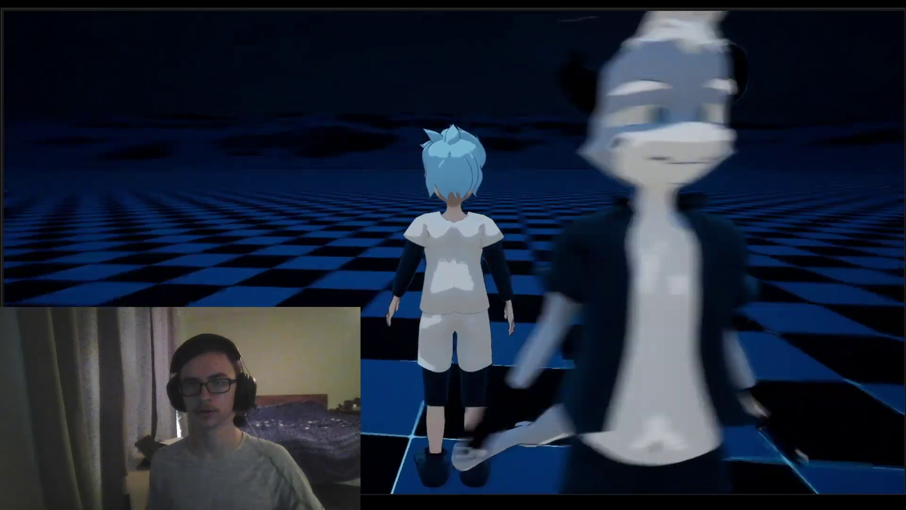
pyautogui.press('w')
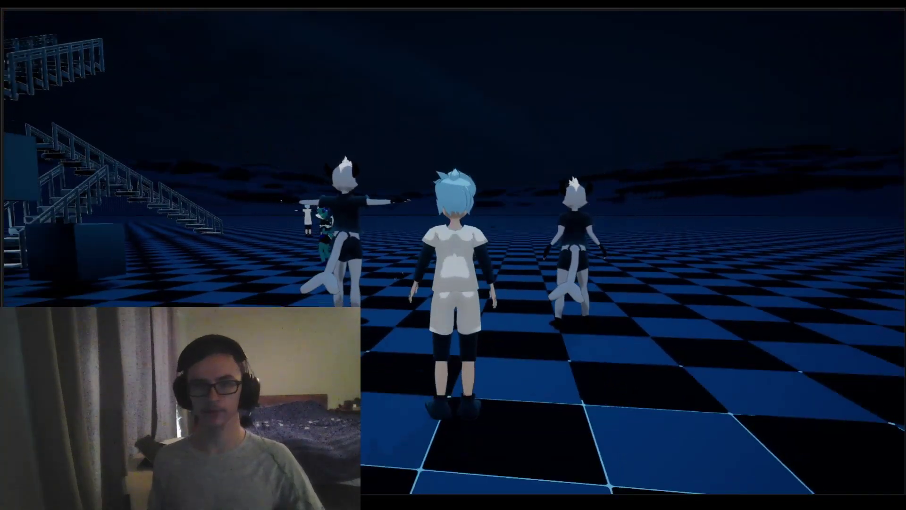
pyautogui.press('d')
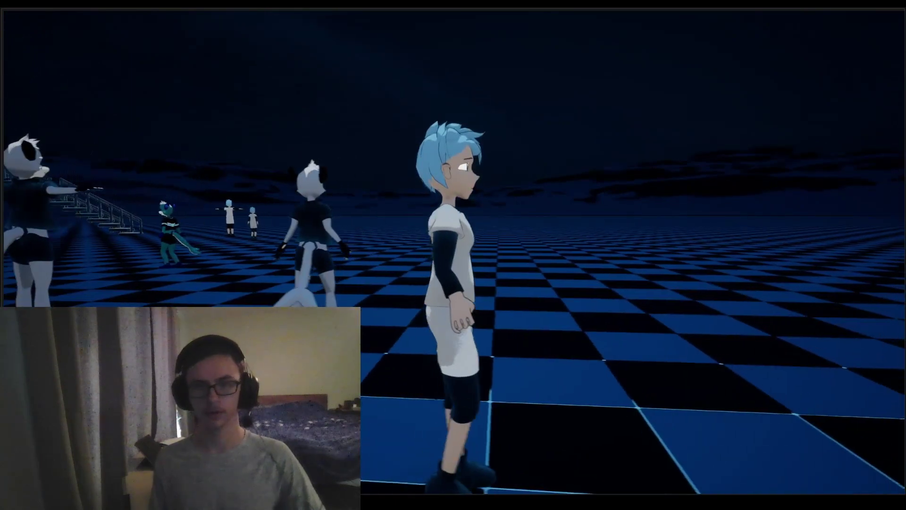
# Turn the player character to face the camera to view its front, and run it back toward the other characters with jumps.
pyautogui.press('s')
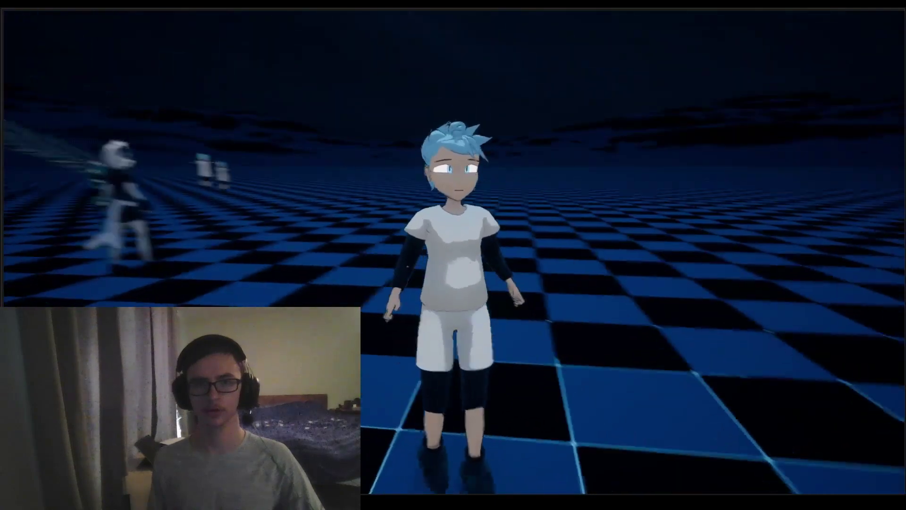
pyautogui.press('d')
pyautogui.press('s')
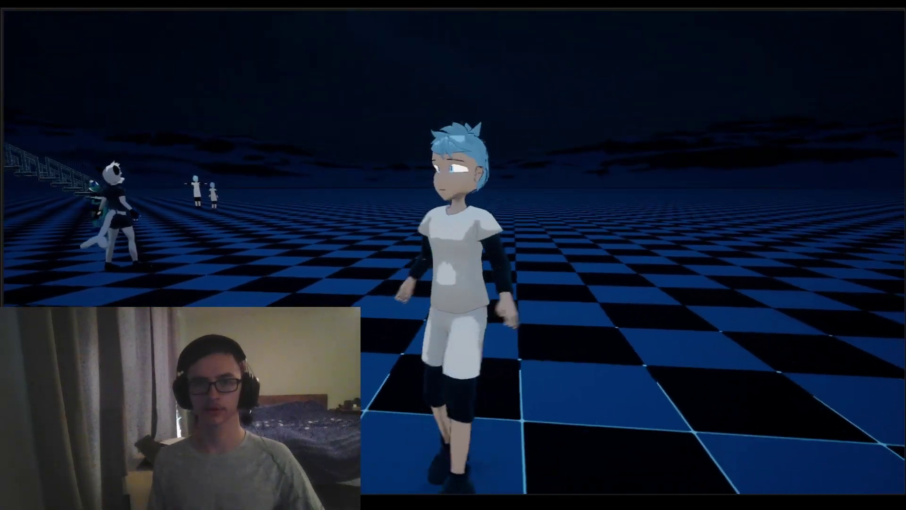
pyautogui.press('w')
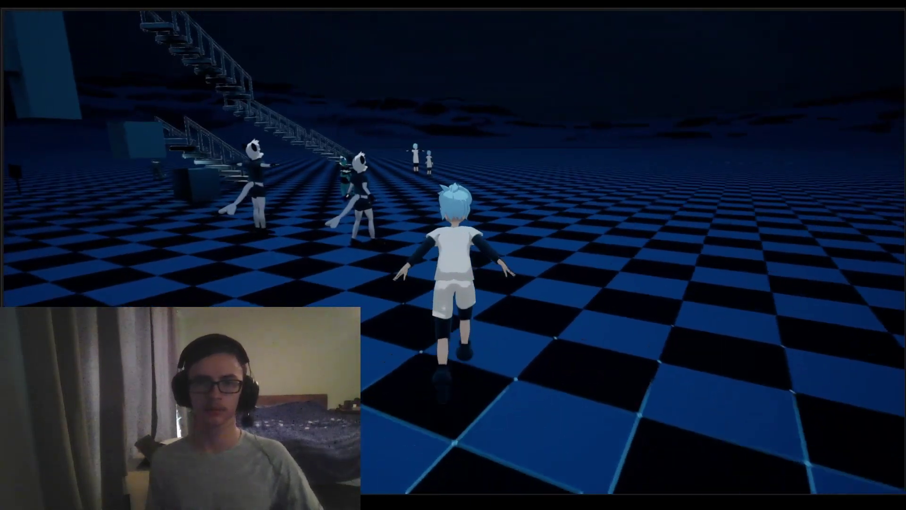
pyautogui.press('space')
pyautogui.press('space')
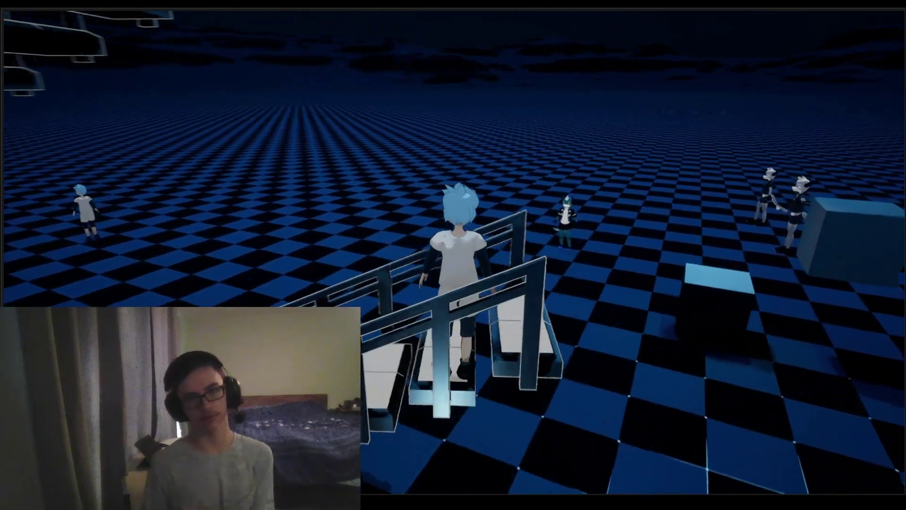
# Run the player character along the staircases and test jumping off over the railing toward the boxes.
pyautogui.press('w')
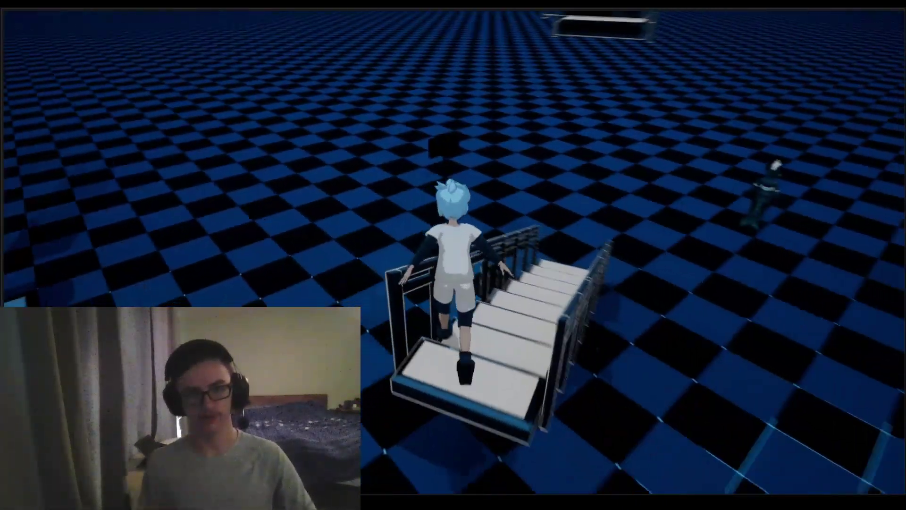
pyautogui.press('space')
pyautogui.press('space')
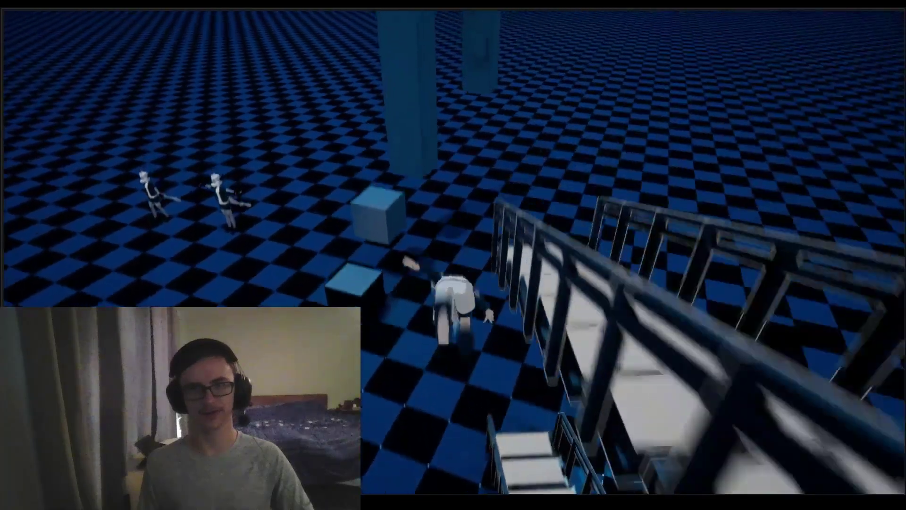
pyautogui.press('w')
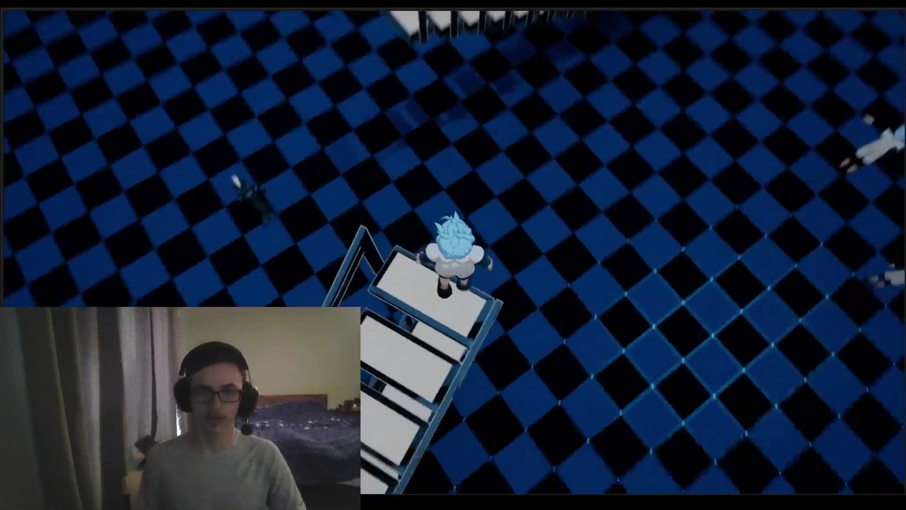
# Test running and jumping on the high staircase, and stop the play session to return to the level editor.
pyautogui.press('w')
pyautogui.press('space')
pyautogui.press('space')
pyautogui.press('w')
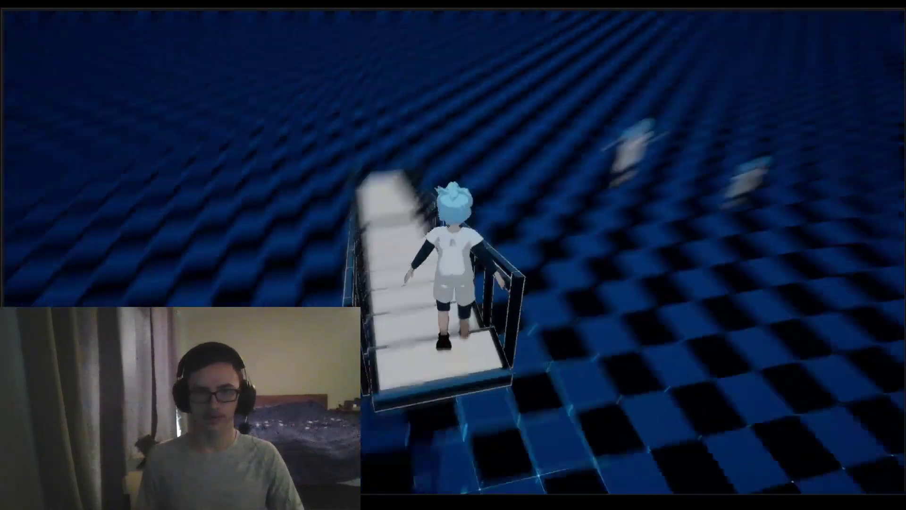
pyautogui.press('w')
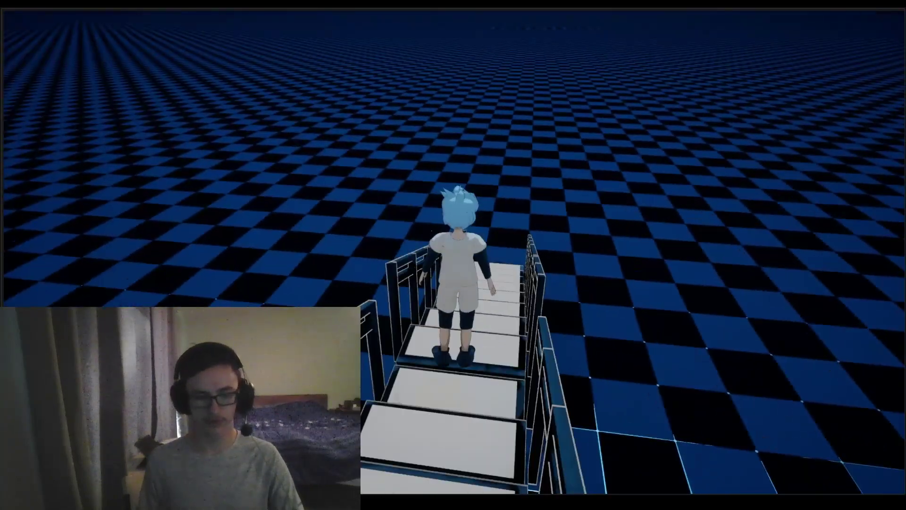
pyautogui.press('Escape')
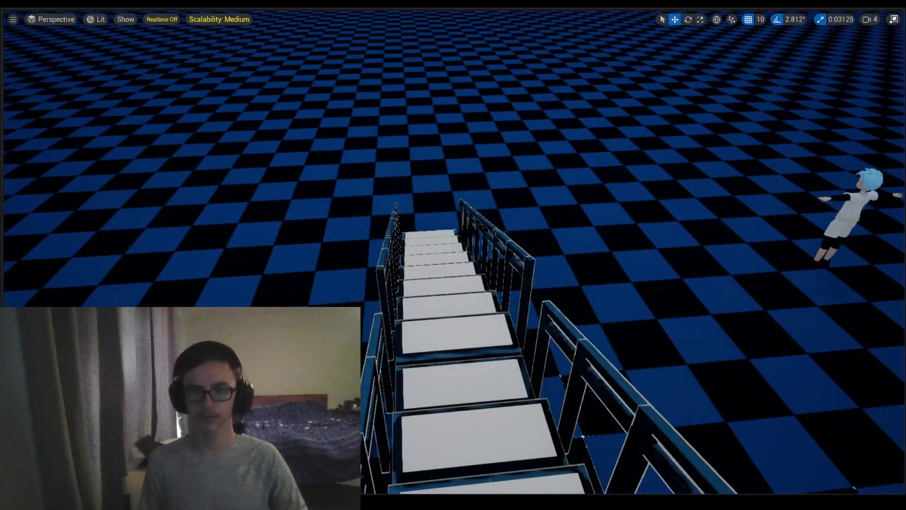